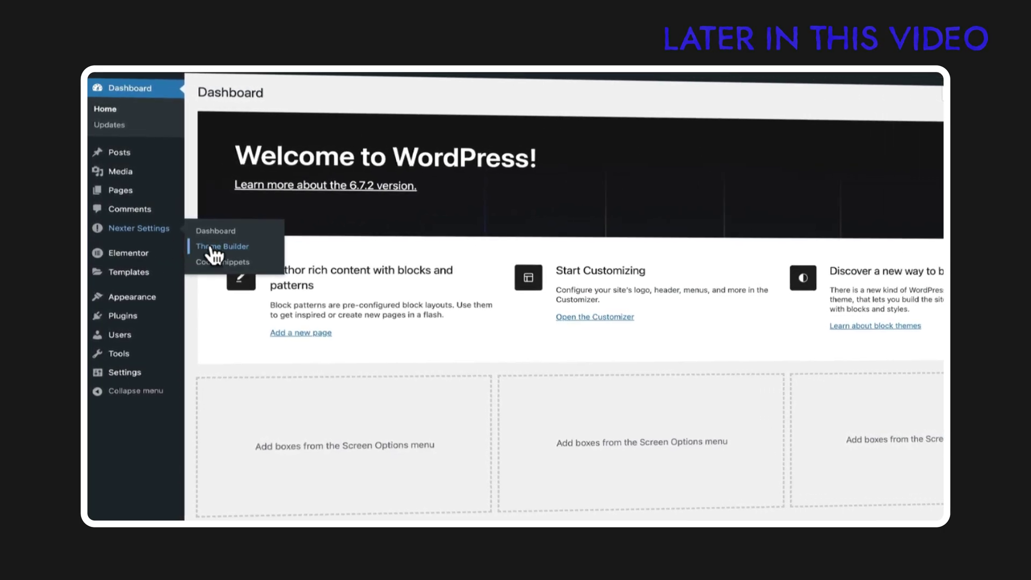
Step: Open the Nexter Theme Builder's header template list and begin a new template
{"action": "left_click", "coordinate": [215, 248]}
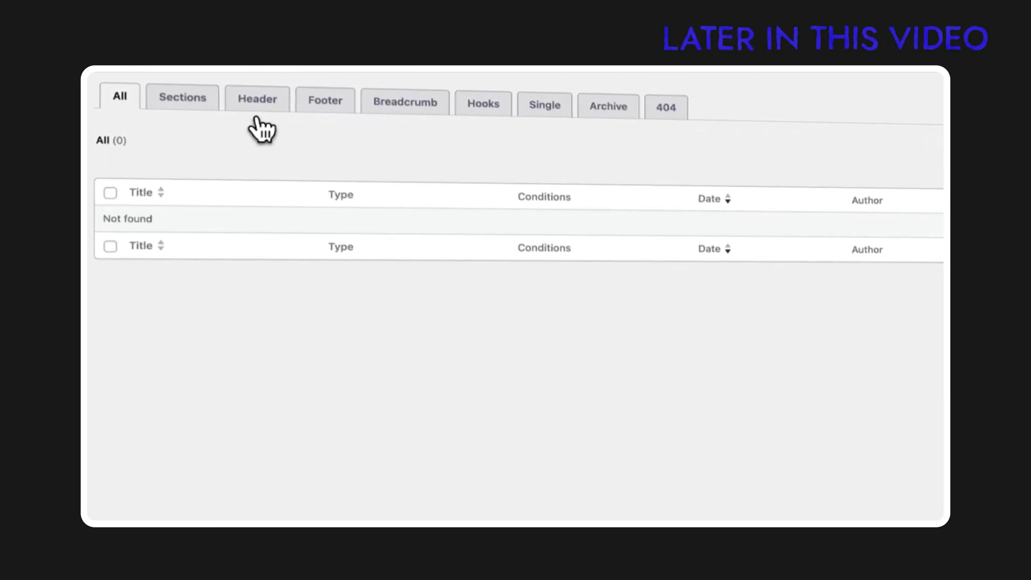
{"action": "left_click", "coordinate": [258, 106]}
{"action": "left_click", "coordinate": [327, 106]}
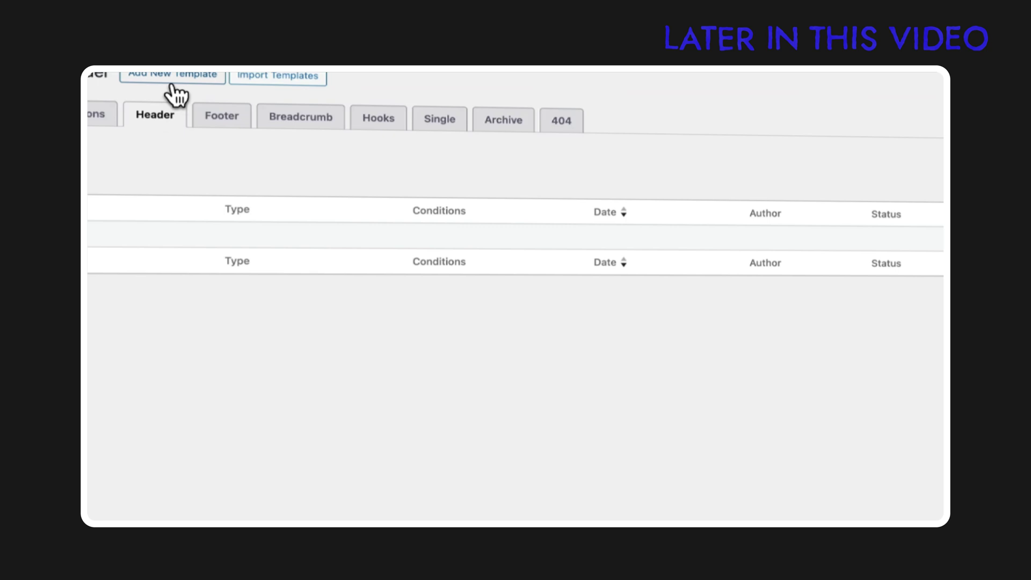
{"action": "left_click", "coordinate": [173, 81]}
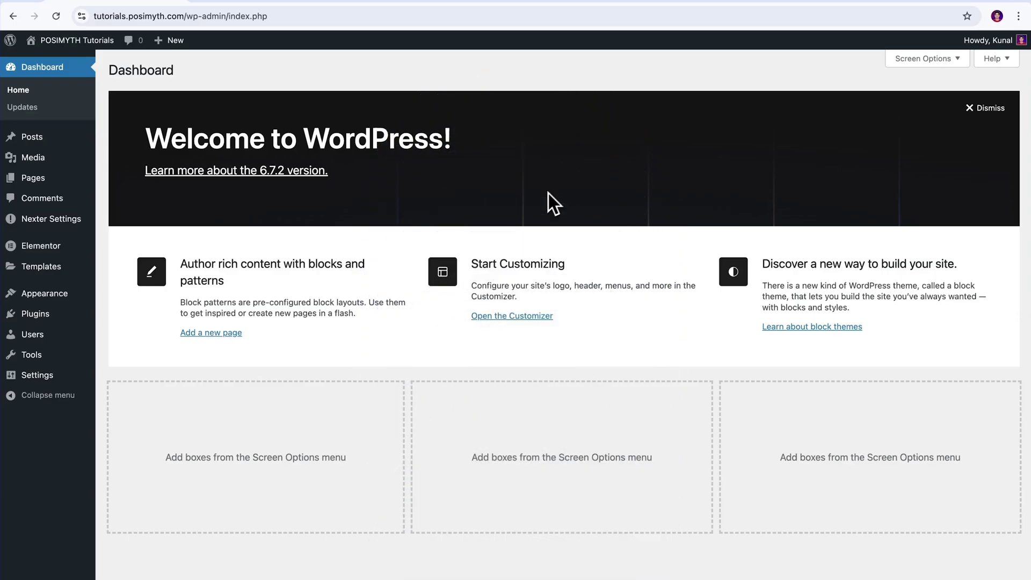
Step: Reopen Theme Builder, browse Header, Footer, Single and Archive templates, then start a new template
{"action": "mouse_move", "coordinate": [63, 227]}
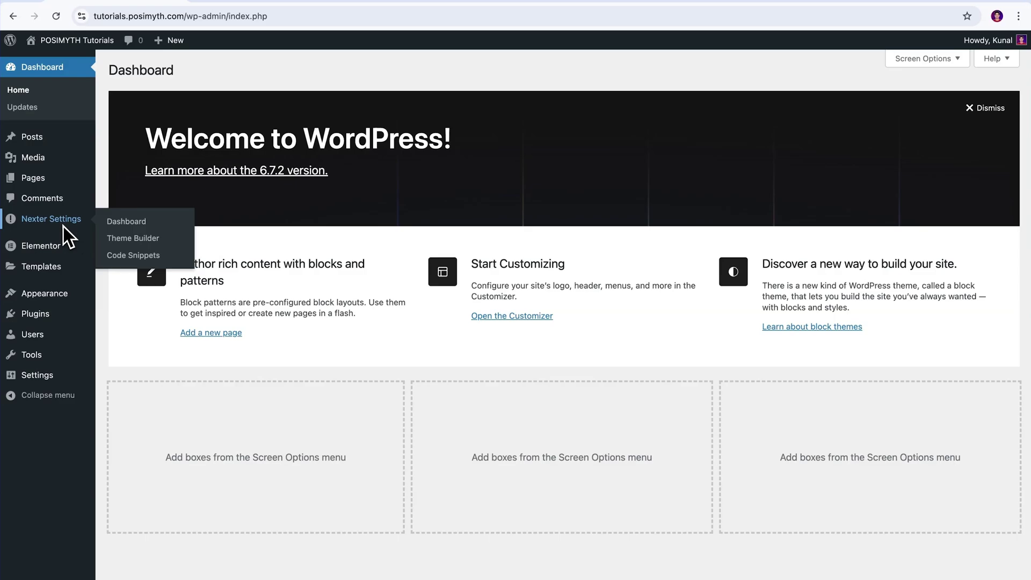
{"action": "left_click", "coordinate": [139, 239]}
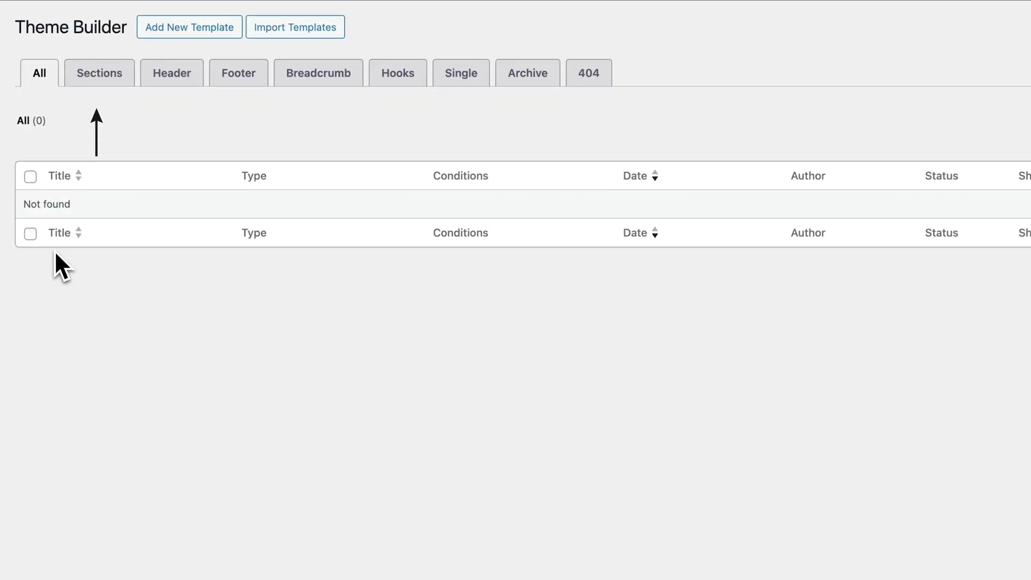
{"action": "left_click", "coordinate": [171, 86]}
{"action": "left_click", "coordinate": [239, 83]}
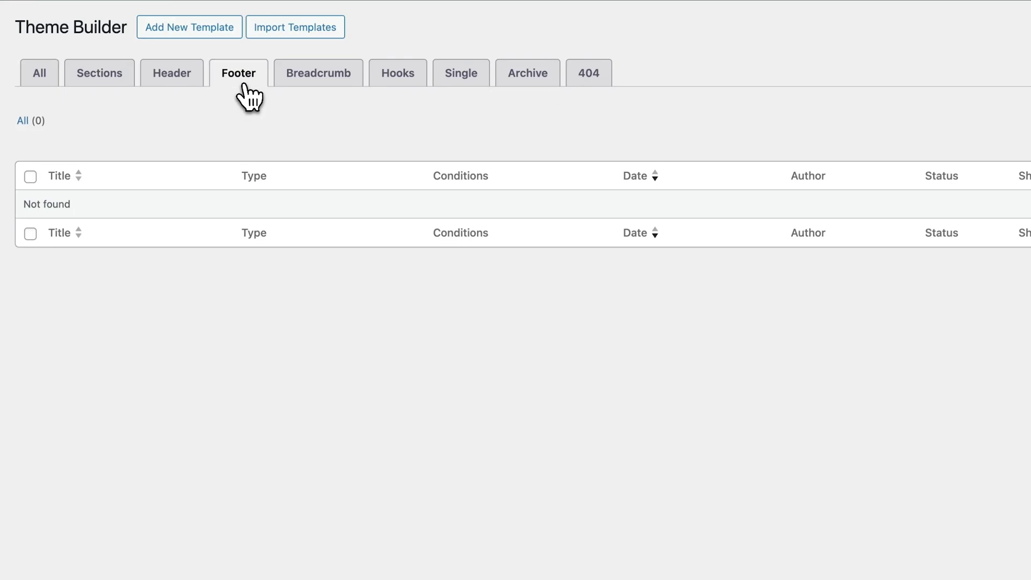
{"action": "left_click", "coordinate": [467, 91]}
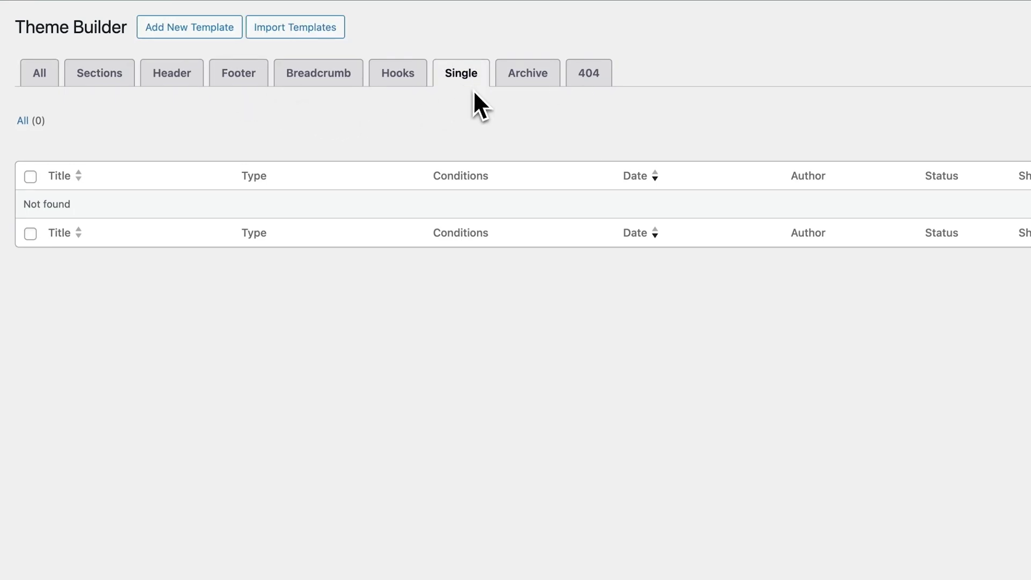
{"action": "left_click", "coordinate": [535, 93]}
{"action": "left_click", "coordinate": [171, 83]}
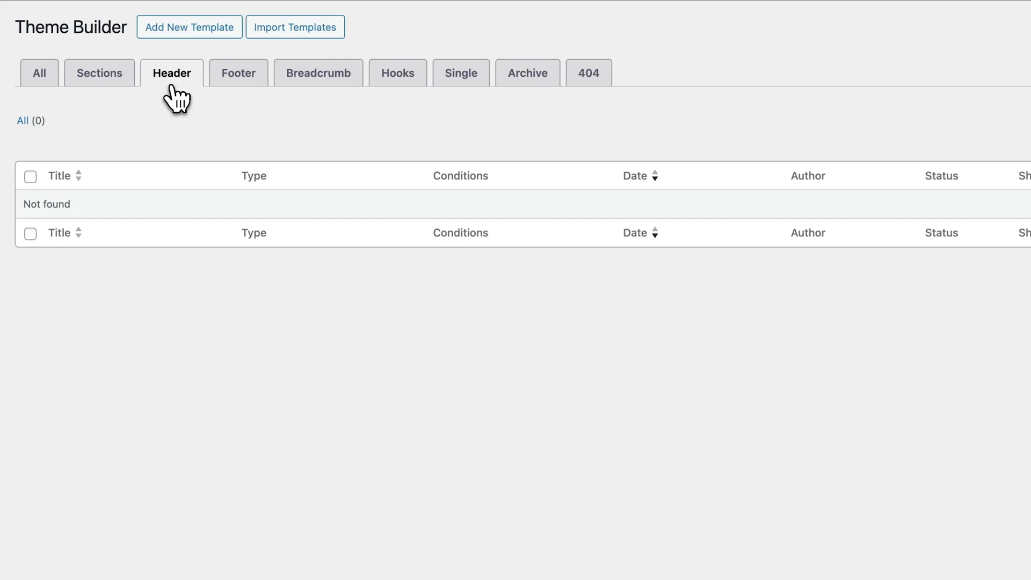
{"action": "left_click", "coordinate": [188, 36]}
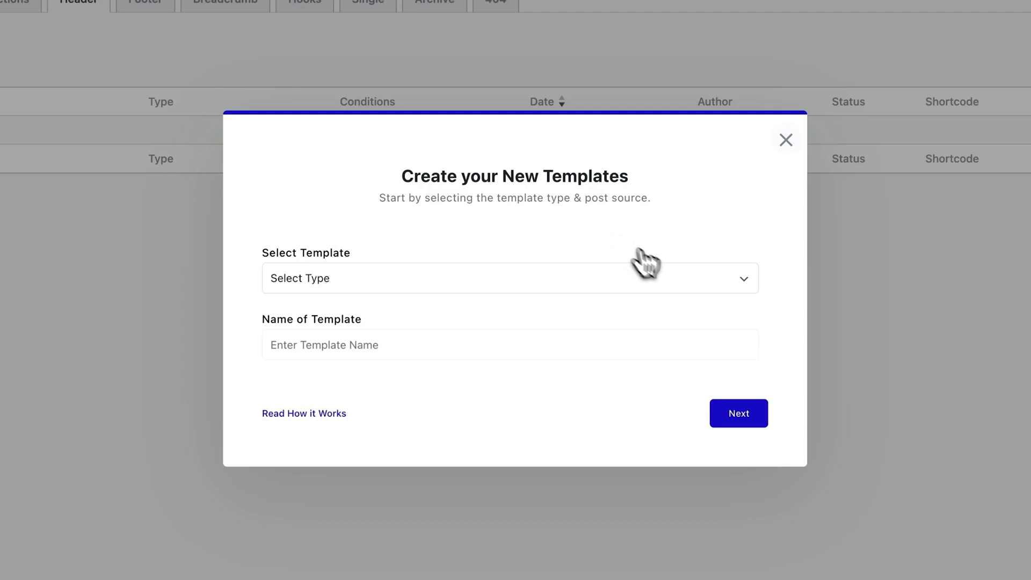
Step: Choose Header as the template type and name it 'Custom Main Header'
{"action": "left_click", "coordinate": [740, 285]}
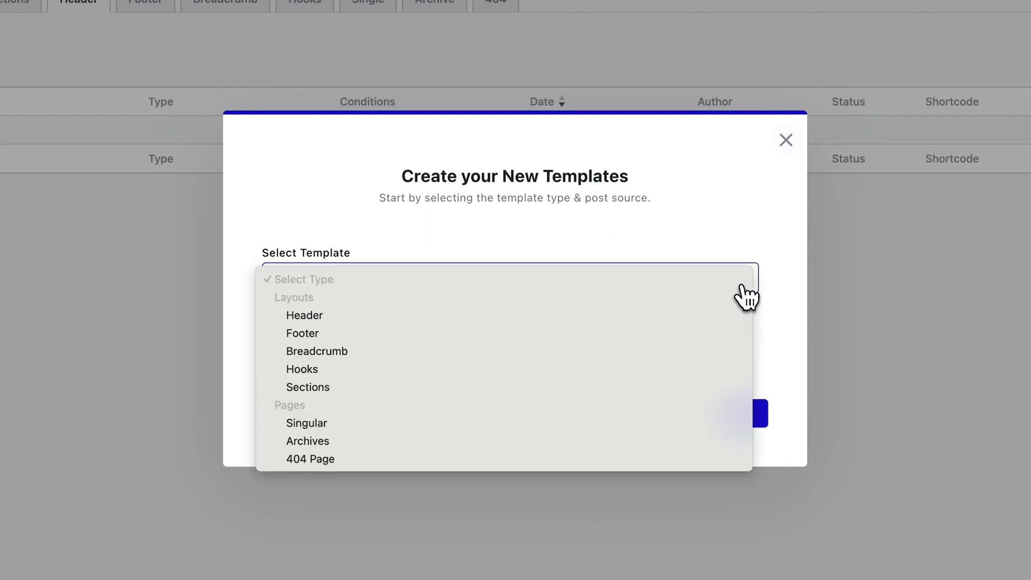
{"action": "left_click", "coordinate": [376, 317]}
{"action": "left_click", "coordinate": [369, 325]}
{"action": "left_click", "coordinate": [313, 333]}
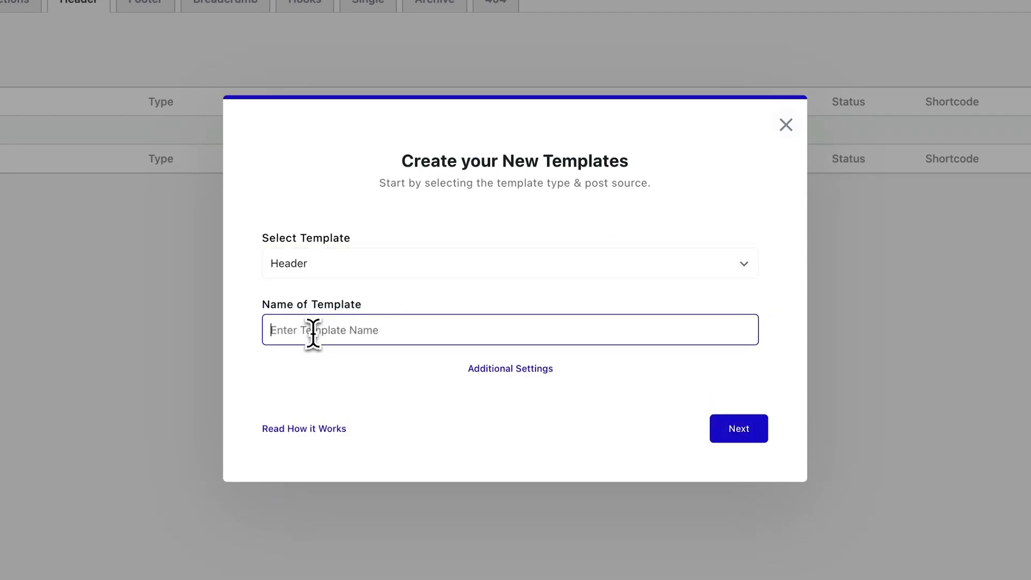
{"action": "type", "text": "Custom Main Header"}
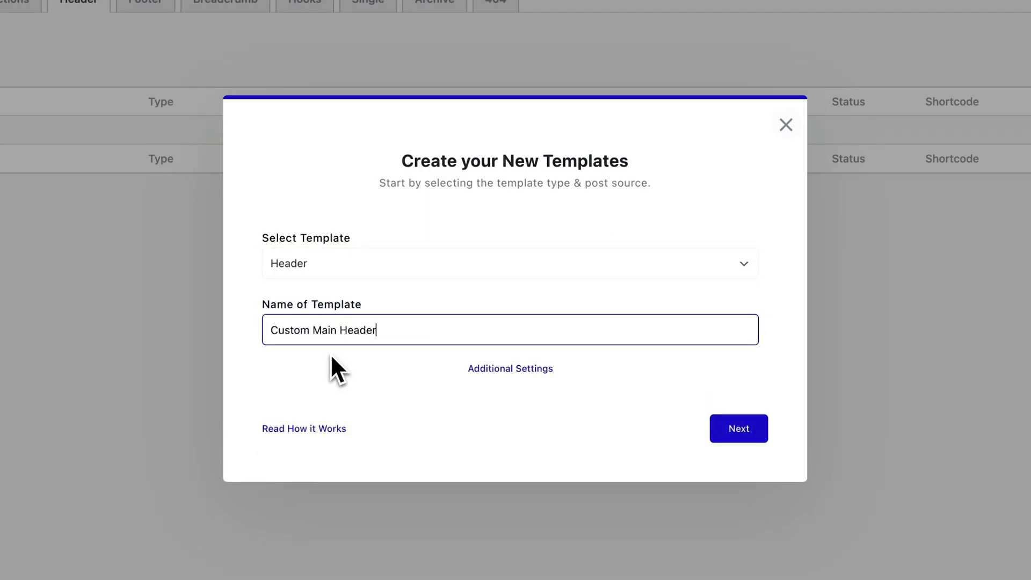
{"action": "left_click", "coordinate": [331, 354]}
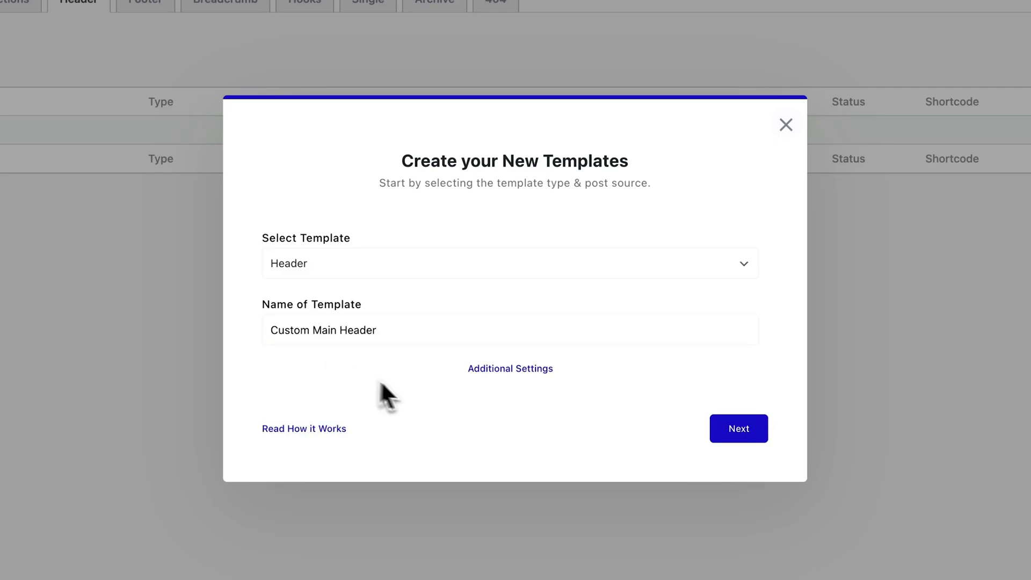
Step: Set the header type to Normal + Sticky, leaving Transparent Header off, and continue
{"action": "left_click", "coordinate": [512, 376]}
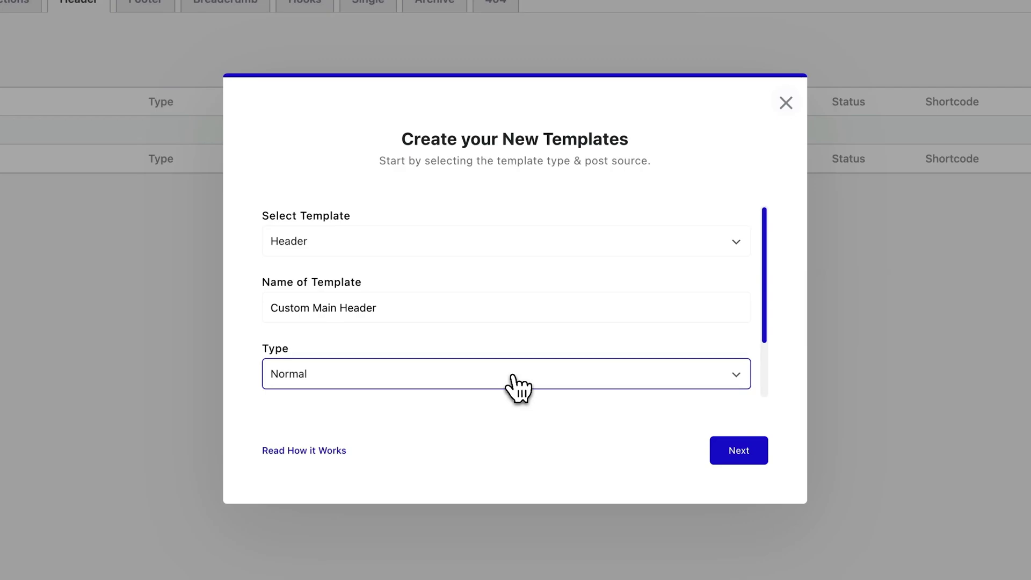
{"action": "left_click", "coordinate": [714, 377]}
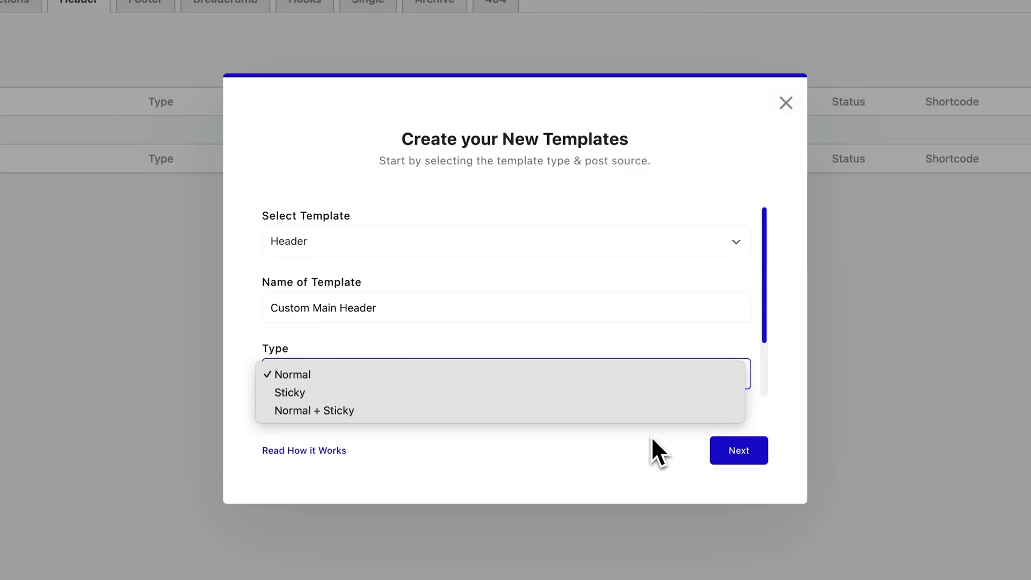
{"action": "left_click", "coordinate": [642, 415]}
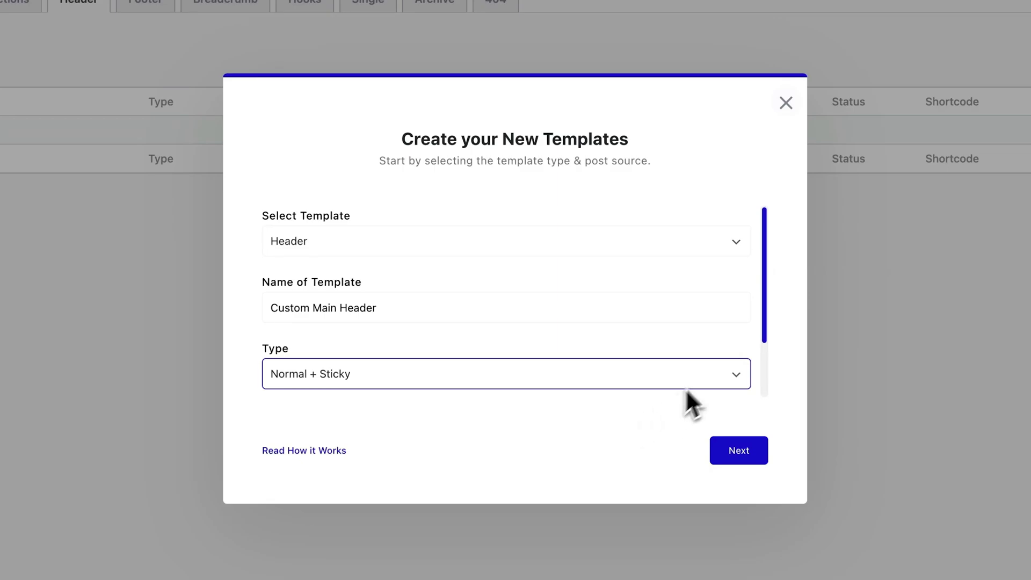
{"action": "scroll", "coordinate": [741, 343], "scroll_direction": "down", "scroll_amount": 2}
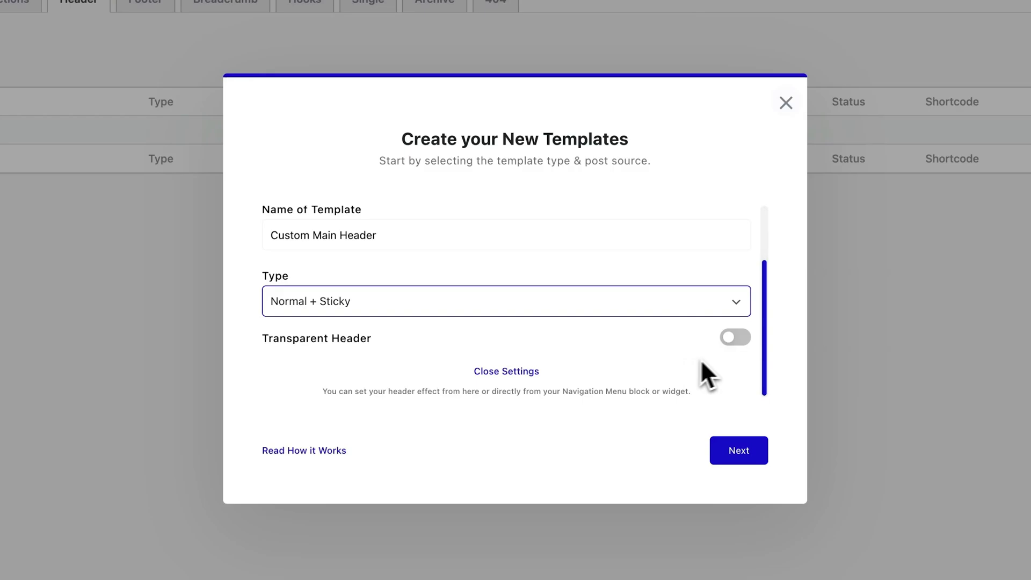
{"action": "left_click", "coordinate": [735, 339]}
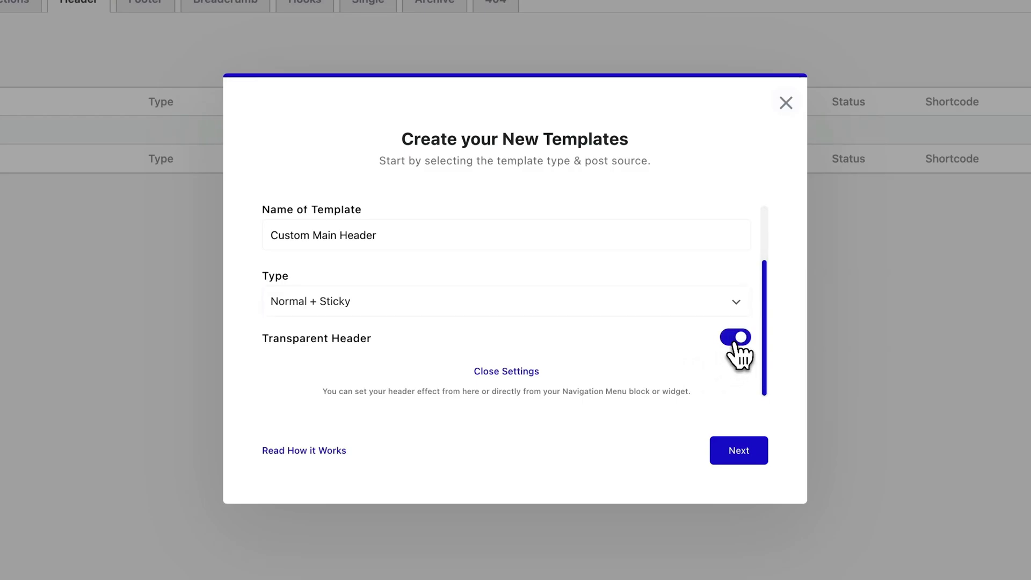
{"action": "left_click", "coordinate": [737, 341]}
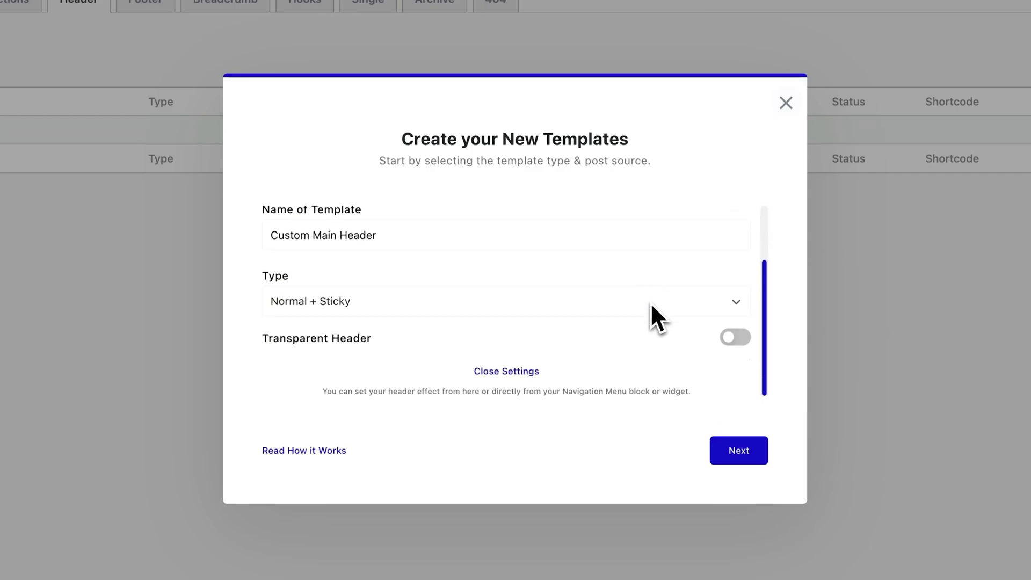
{"action": "left_click", "coordinate": [740, 454]}
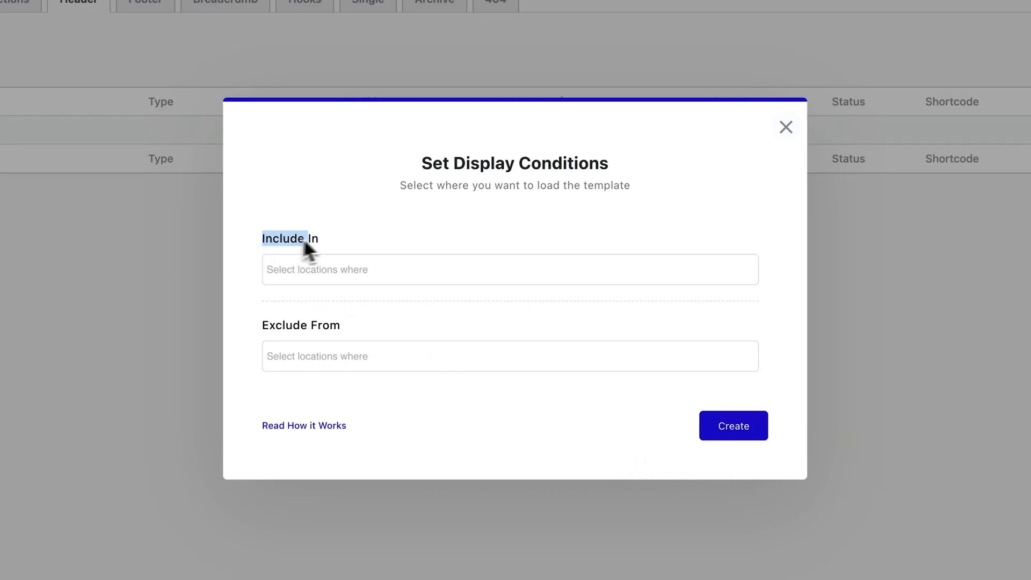
Step: Include the header on the Entire Website with no exclusions and create the template
{"action": "left_click", "coordinate": [311, 271]}
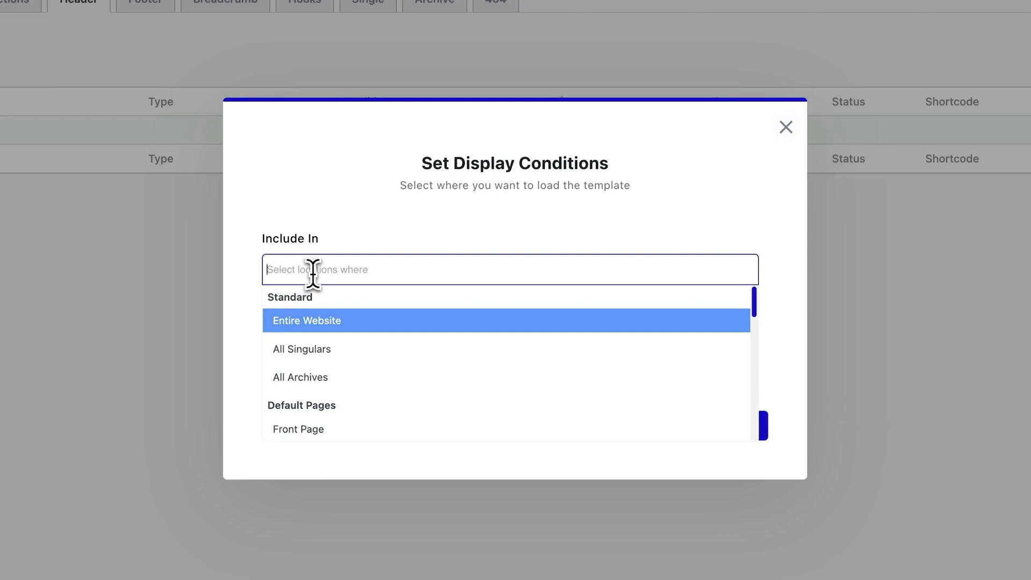
{"action": "left_click", "coordinate": [421, 337]}
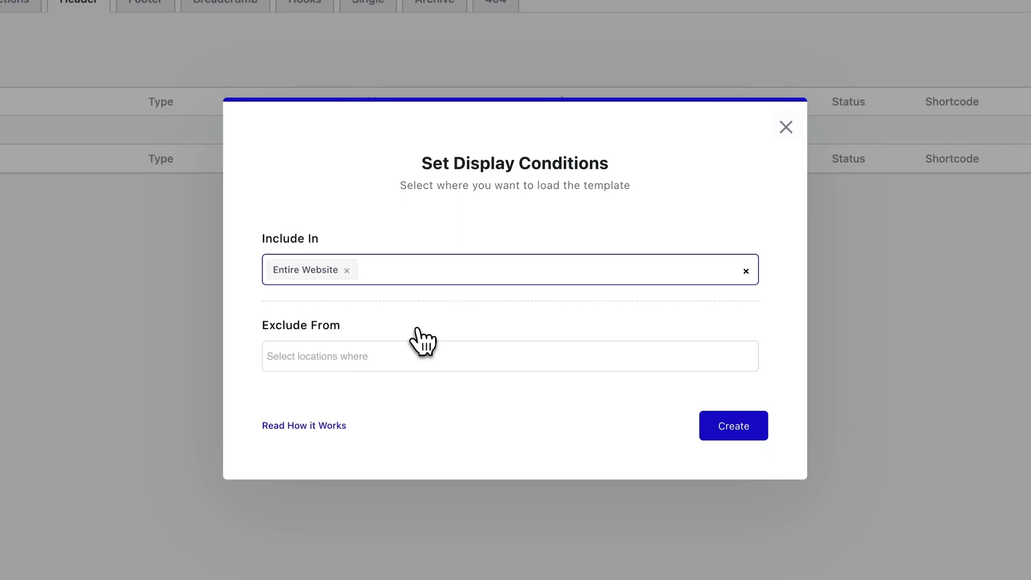
{"action": "left_click", "coordinate": [363, 355]}
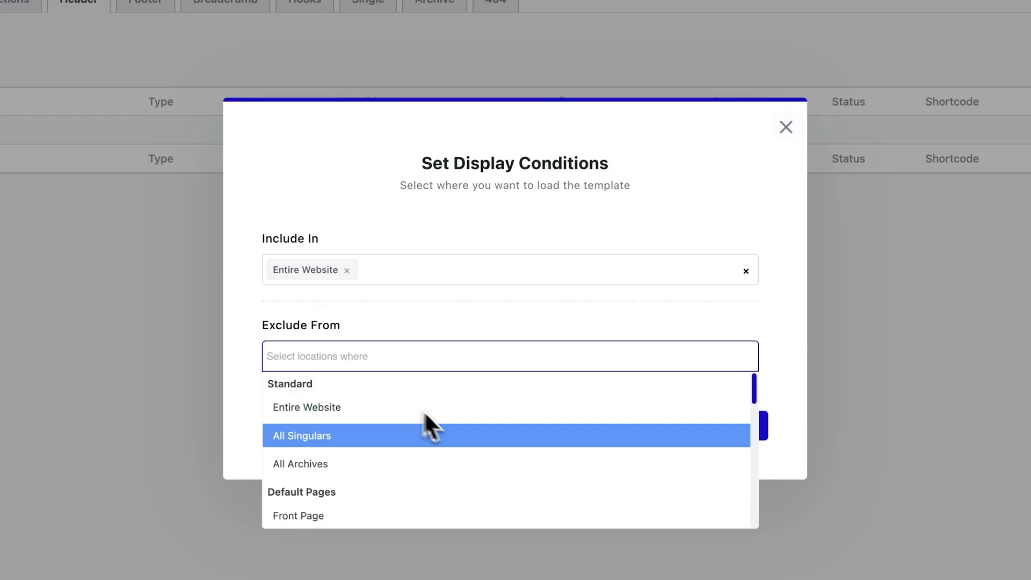
{"action": "scroll", "coordinate": [523, 434], "scroll_direction": "down", "scroll_amount": 3}
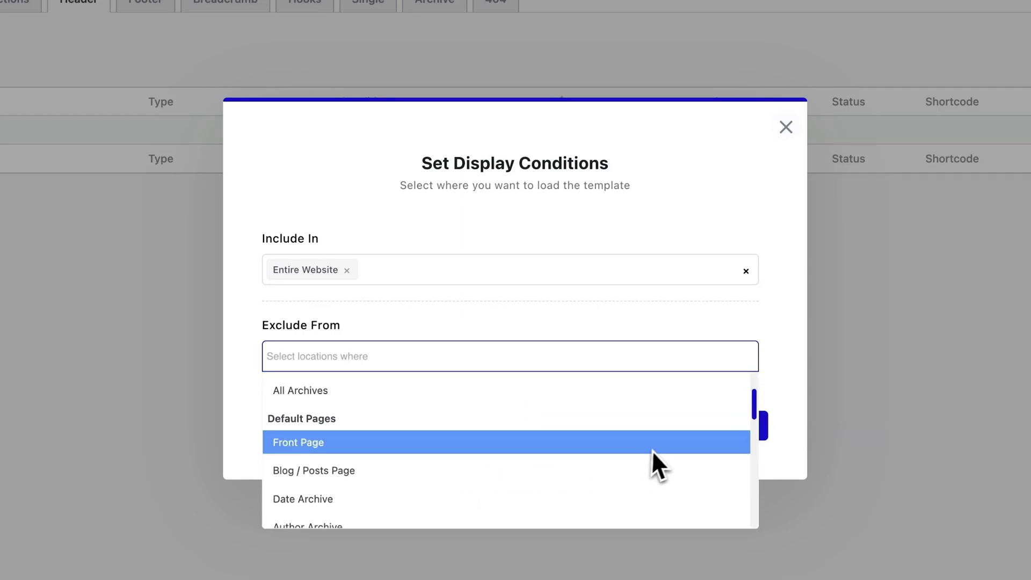
{"action": "scroll", "coordinate": [660, 451], "scroll_direction": "down", "scroll_amount": 7}
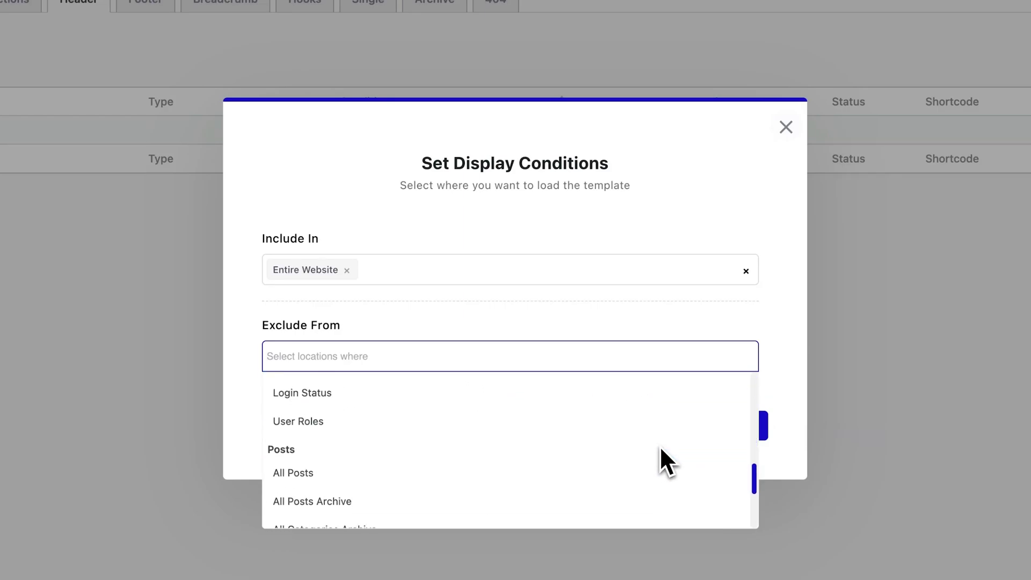
{"action": "scroll", "coordinate": [661, 451], "scroll_direction": "down", "scroll_amount": 3}
{"action": "scroll", "coordinate": [661, 451], "scroll_direction": "up", "scroll_amount": 5}
{"action": "scroll", "coordinate": [660, 445], "scroll_direction": "up", "scroll_amount": 10}
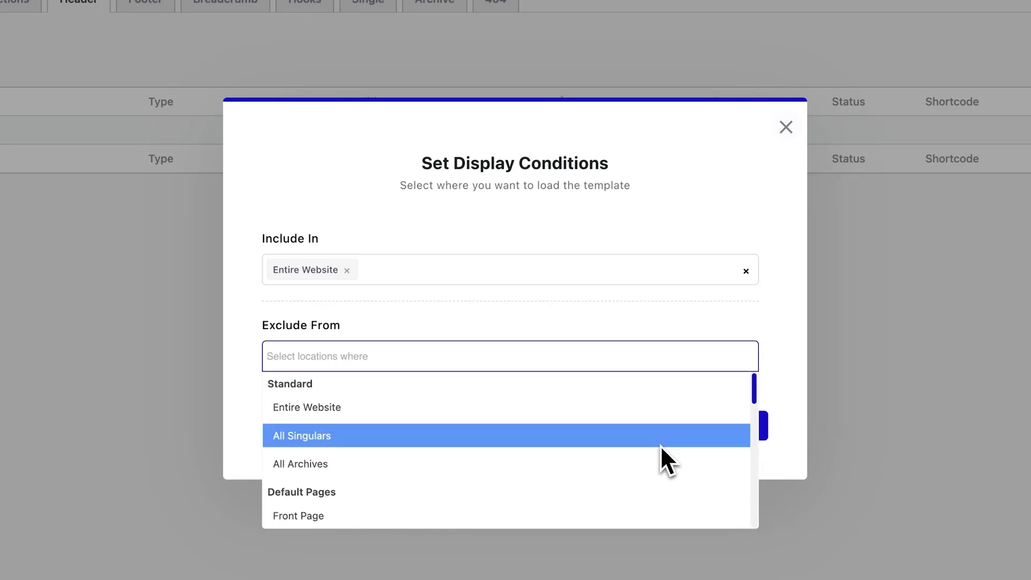
{"action": "left_click", "coordinate": [663, 336]}
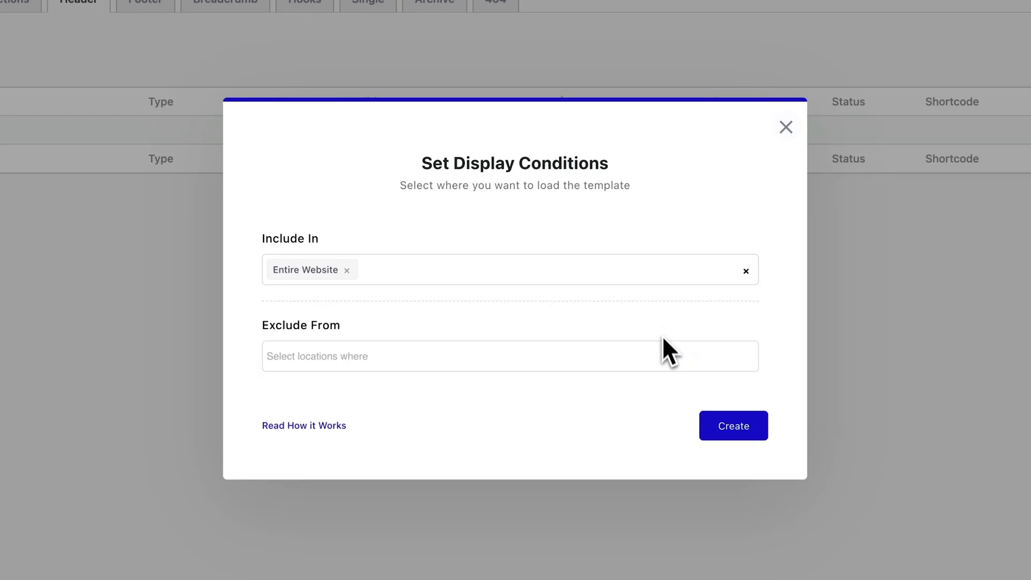
{"action": "left_click", "coordinate": [731, 427]}
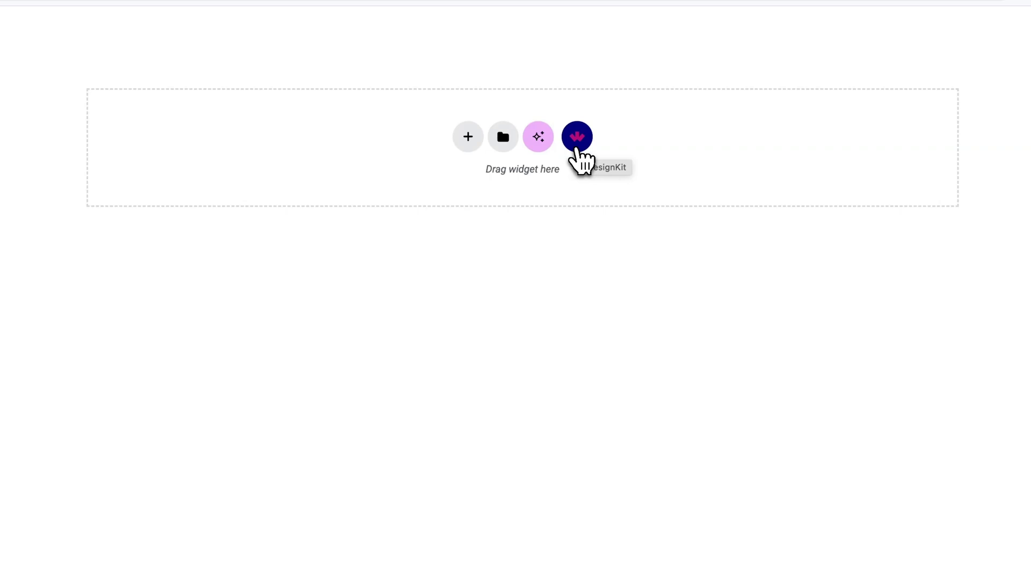
Step: Search the WDesignKit library for 'Header' and import the Header | BalanceWise design
{"action": "left_click", "coordinate": [577, 151]}
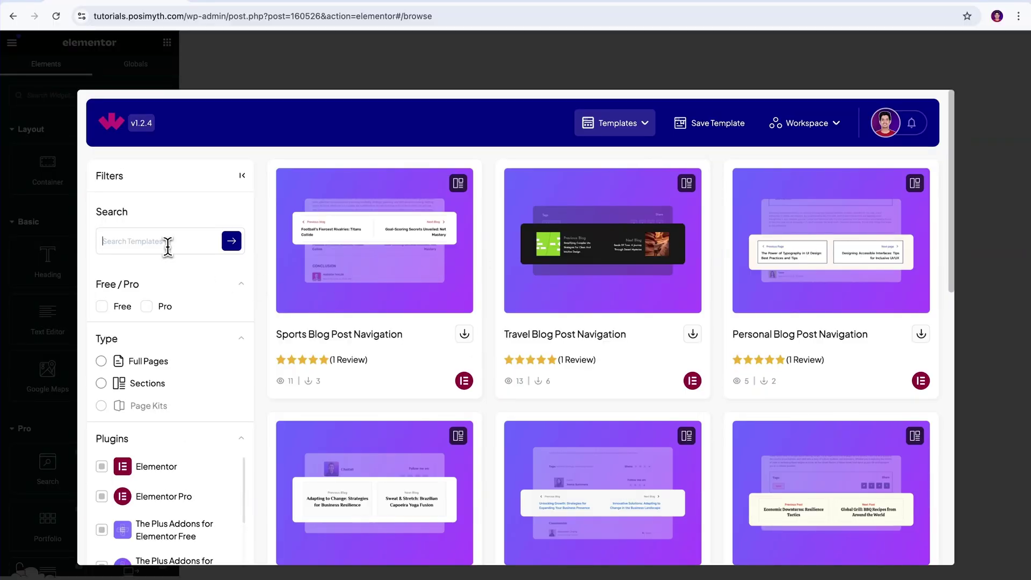
{"action": "type", "text": "Header"}
{"action": "left_click", "coordinate": [231, 241]}
{"action": "scroll", "coordinate": [811, 300], "scroll_direction": "down", "scroll_amount": 10}
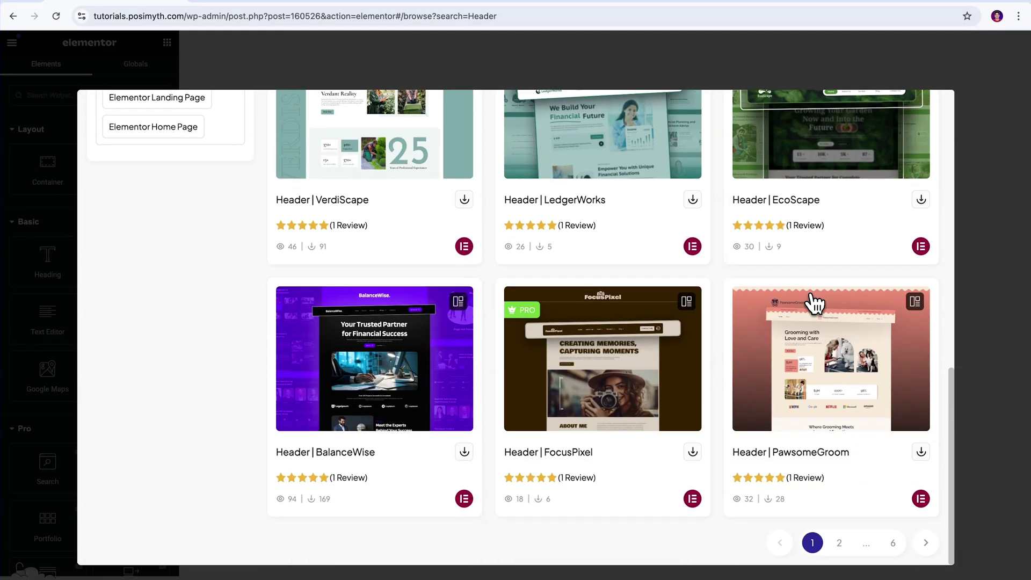
{"action": "left_click", "coordinate": [464, 452]}
{"action": "left_click", "coordinate": [729, 257]}
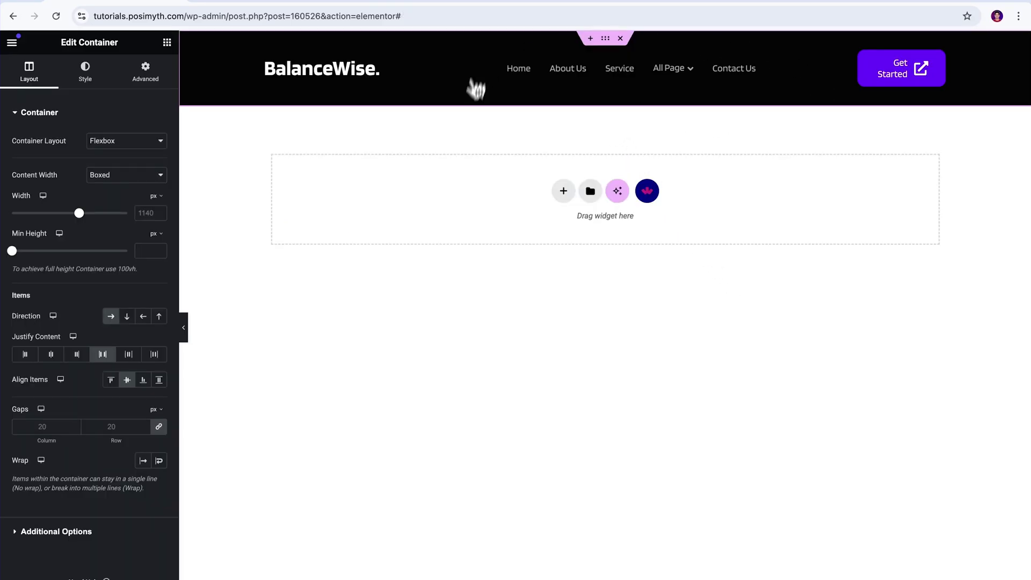
Step: Give the Get Started button an SVG icon size of 16 and a text size of 17
{"action": "left_click", "coordinate": [891, 80]}
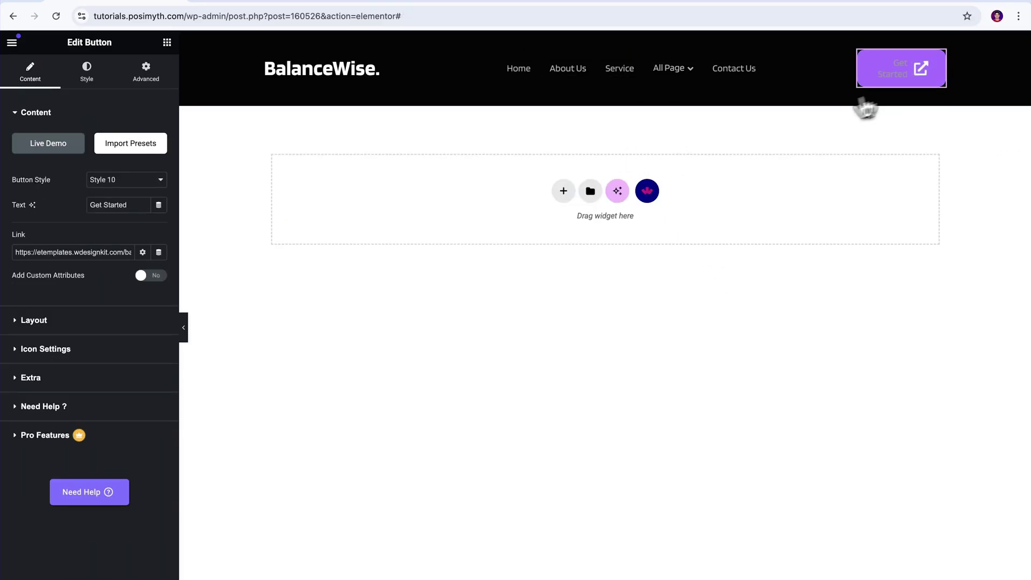
{"action": "left_click", "coordinate": [146, 73]}
{"action": "left_click", "coordinate": [95, 79]}
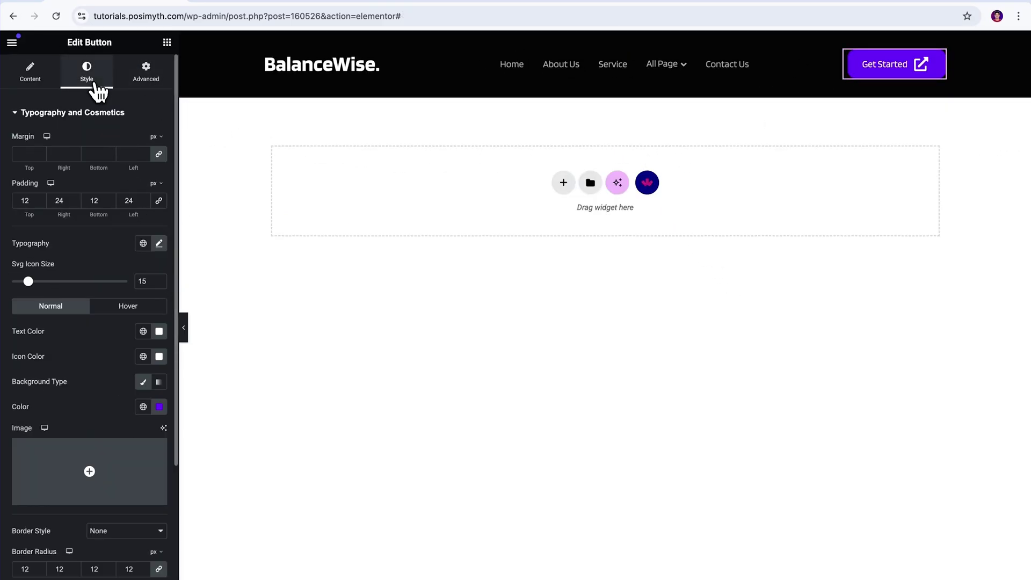
{"action": "left_click", "coordinate": [158, 280]}
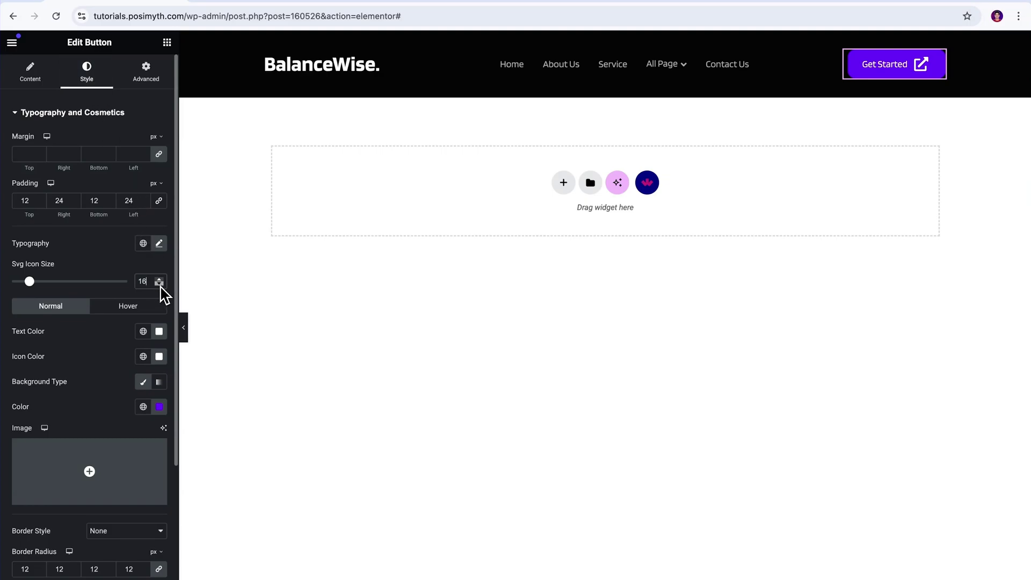
{"action": "left_click", "coordinate": [159, 244]}
{"action": "left_click", "coordinate": [150, 335]}
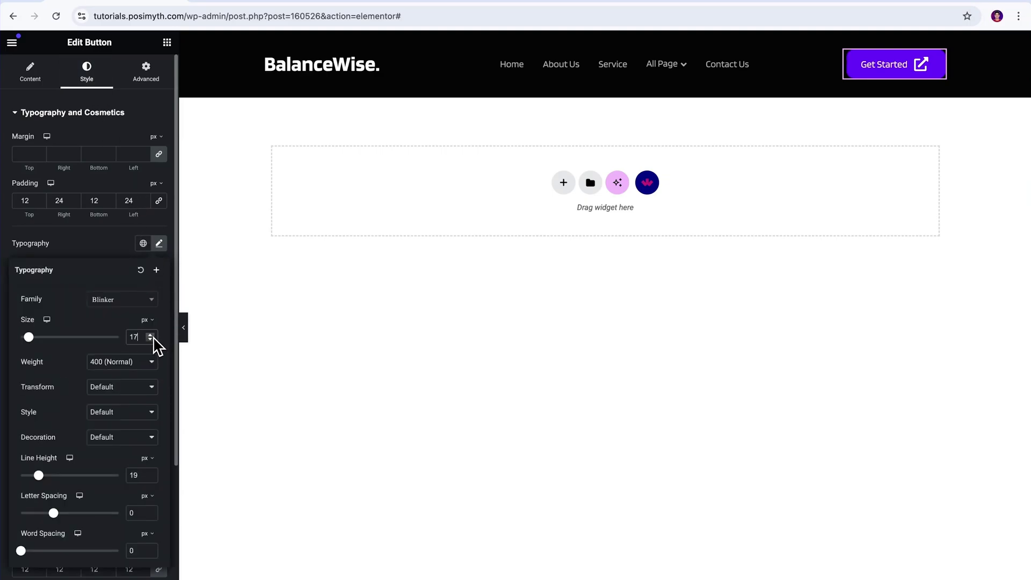
{"action": "left_click", "coordinate": [151, 334]}
{"action": "left_click", "coordinate": [152, 341]}
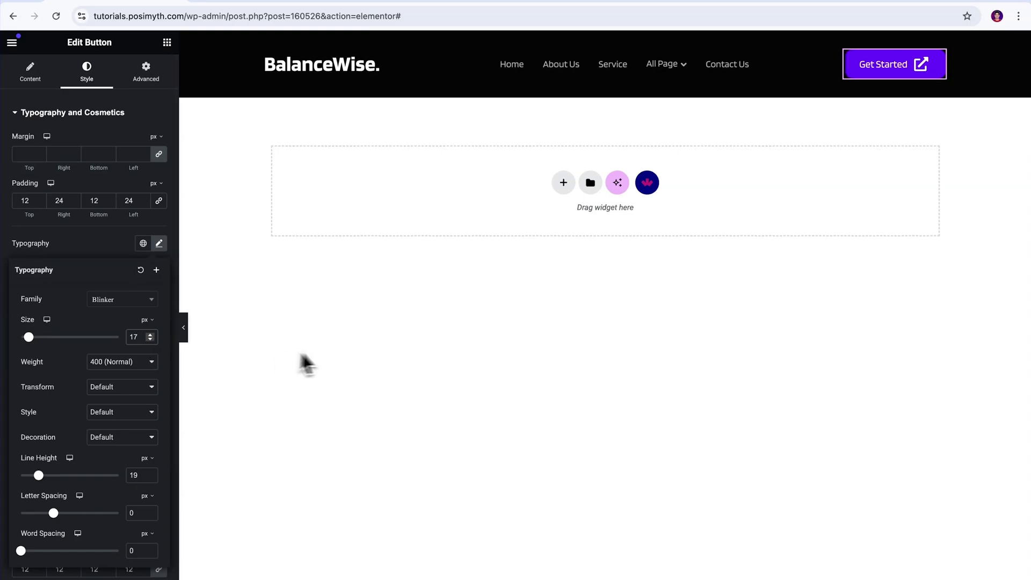
{"action": "left_click", "coordinate": [350, 349]}
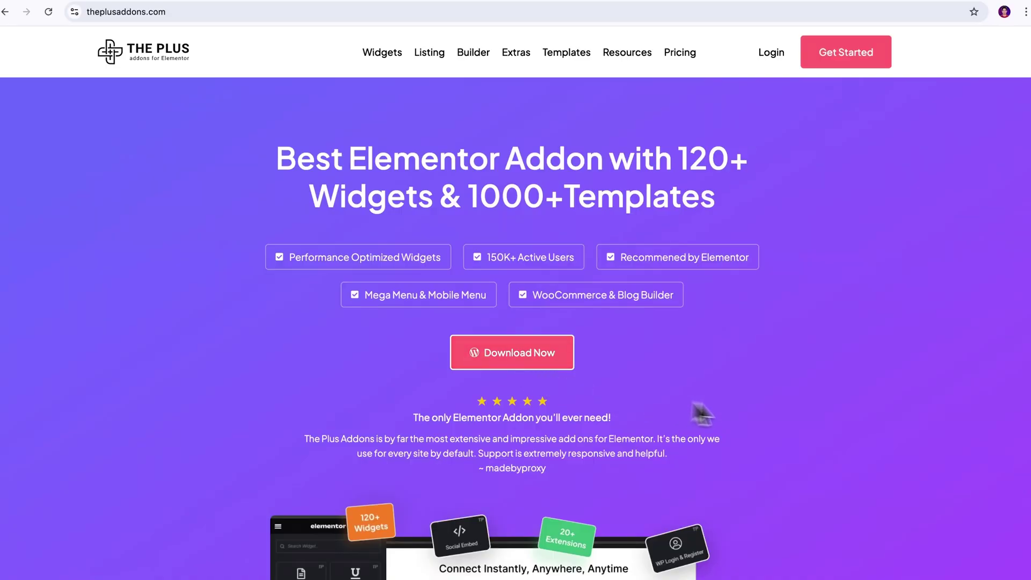
Step: Publish the Custom Main Header template from the Elementor panel
{"action": "scroll", "coordinate": [891, 387], "scroll_direction": "down", "scroll_amount": 8}
{"action": "scroll", "coordinate": [888, 375], "scroll_direction": "down", "scroll_amount": 20}
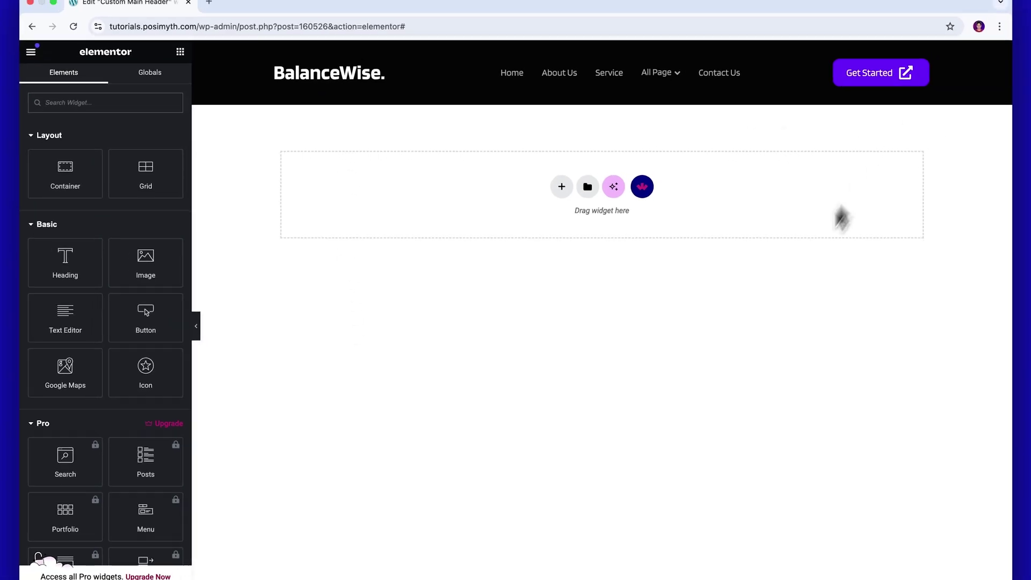
{"action": "left_click", "coordinate": [154, 579]}
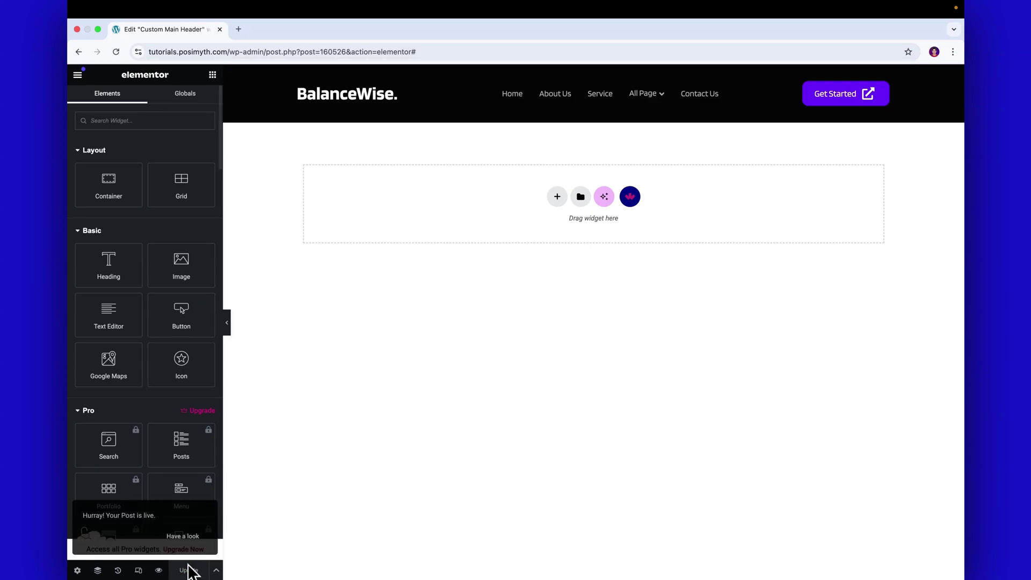
Step: View the live site with the BalanceWise header and its All Page menu
{"action": "left_click", "coordinate": [188, 541]}
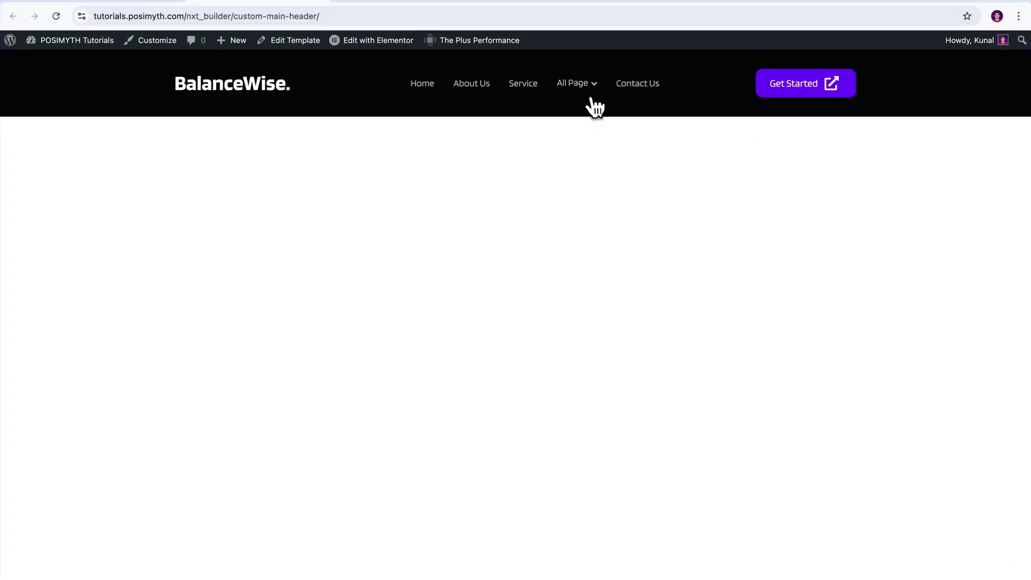
{"action": "mouse_move", "coordinate": [591, 99]}
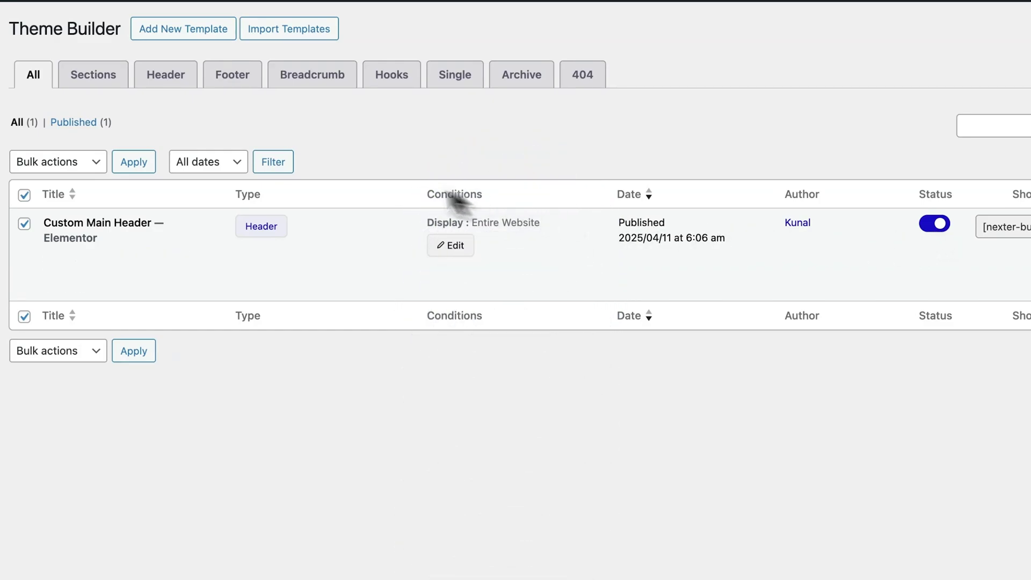
Step: Switch the Theme Builder list from Footer templates to the empty 404 templates
{"action": "left_click", "coordinate": [231, 88]}
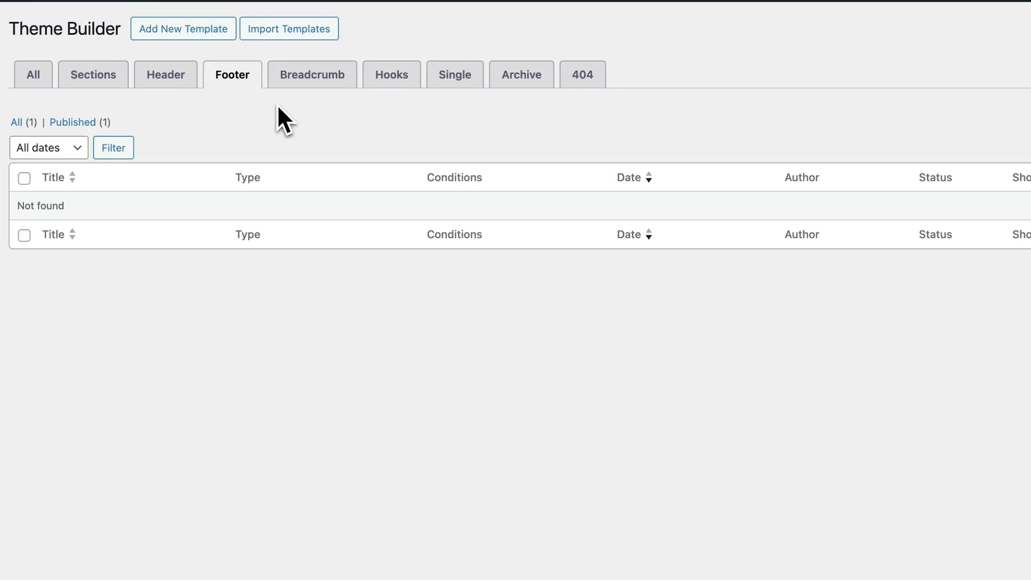
{"action": "left_click", "coordinate": [589, 89]}
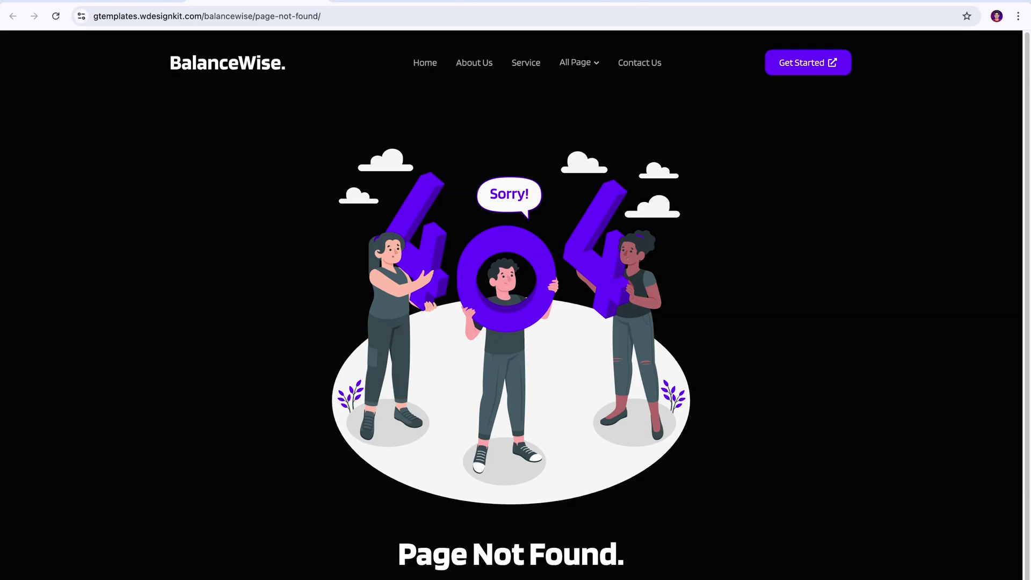
Step: Select the 'Page Not Found.' and 'Oops! Page Not Found' demo headings, then follow Back to Home
{"action": "left_click_drag", "start_coordinate": [397, 567], "coordinate": [628, 572]}
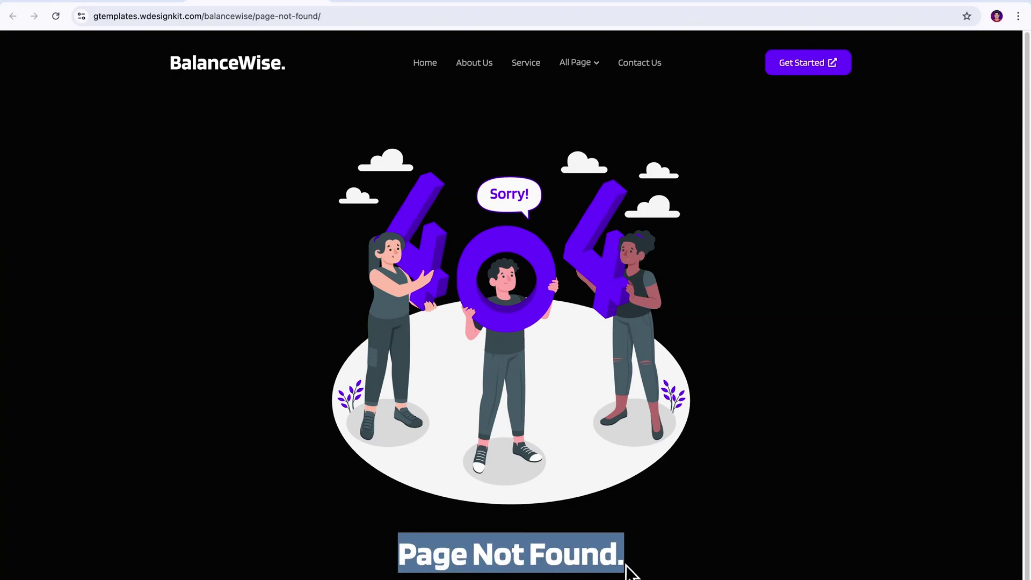
{"action": "left_click", "coordinate": [780, 500]}
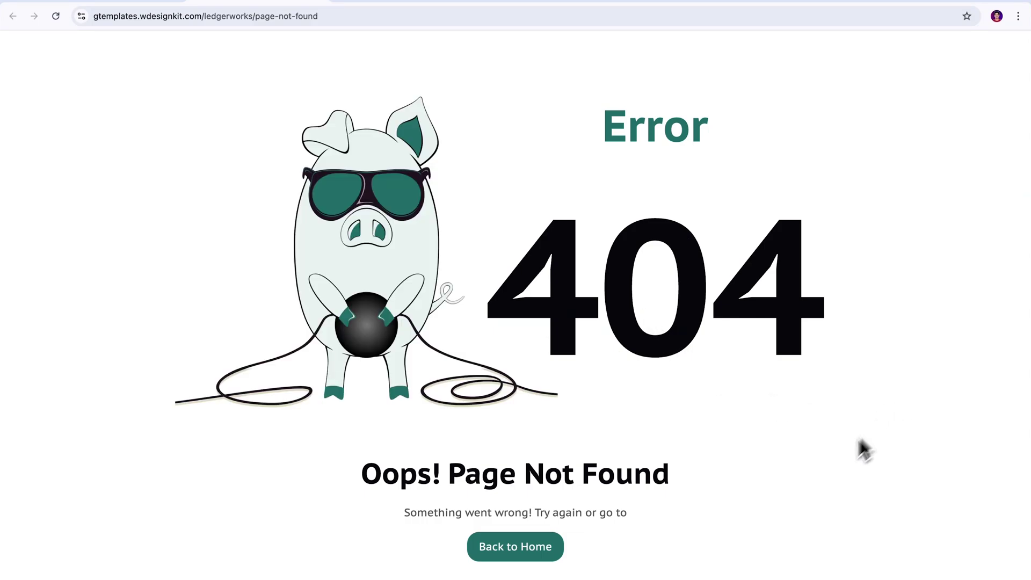
{"action": "left_click_drag", "start_coordinate": [361, 483], "coordinate": [679, 487]}
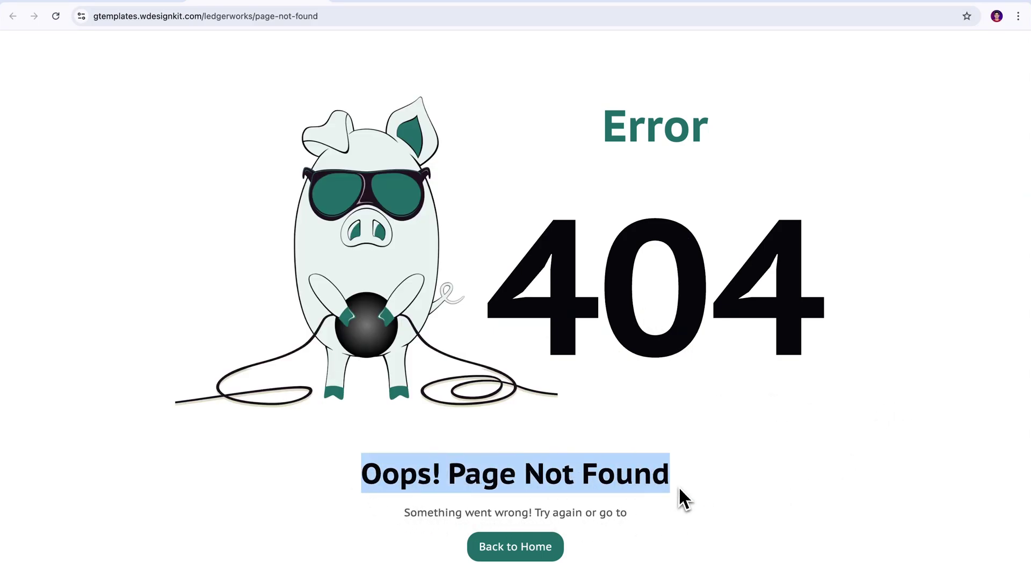
{"action": "left_click", "coordinate": [678, 486]}
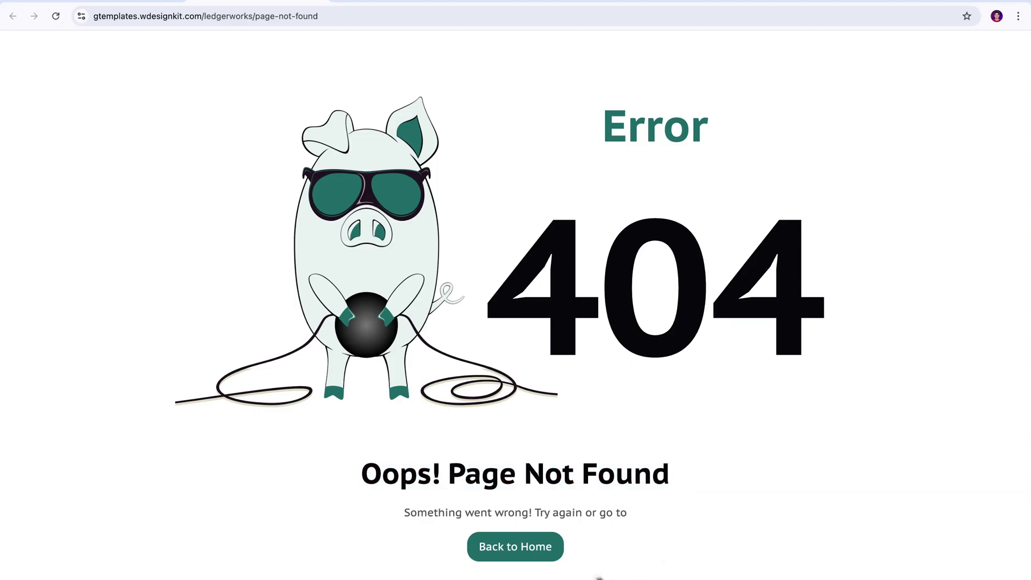
{"action": "left_click", "coordinate": [514, 556]}
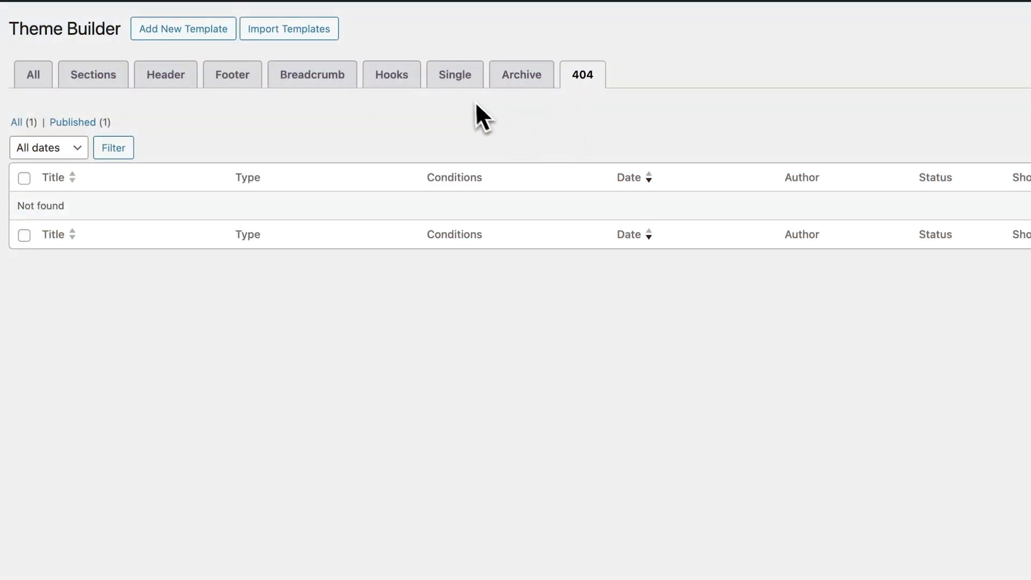
Step: Show the Single templates and scroll through the MedClinic sample blog post
{"action": "left_click", "coordinate": [461, 89]}
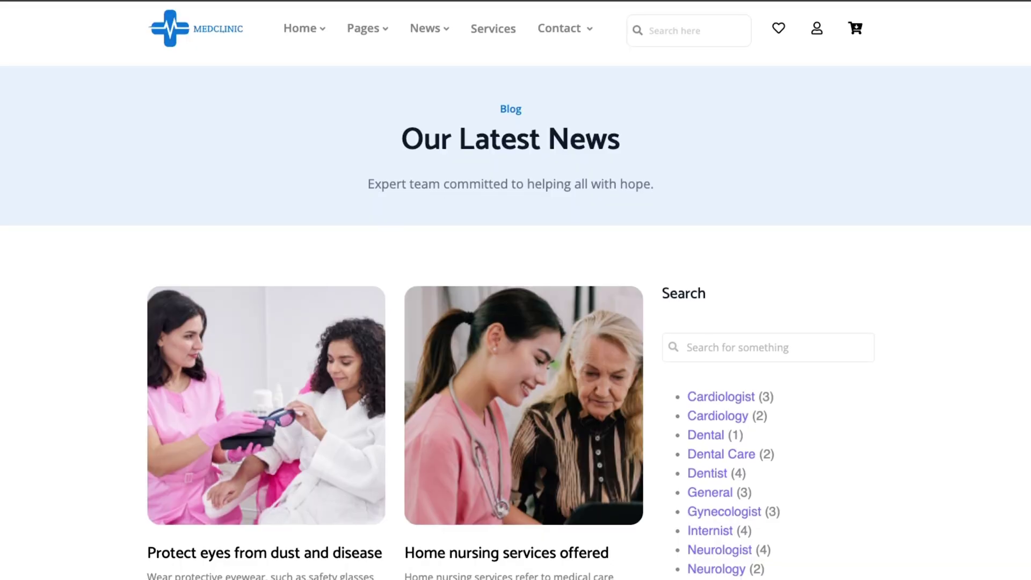
{"action": "scroll", "coordinate": [515, 290], "scroll_direction": "down", "scroll_amount": 10}
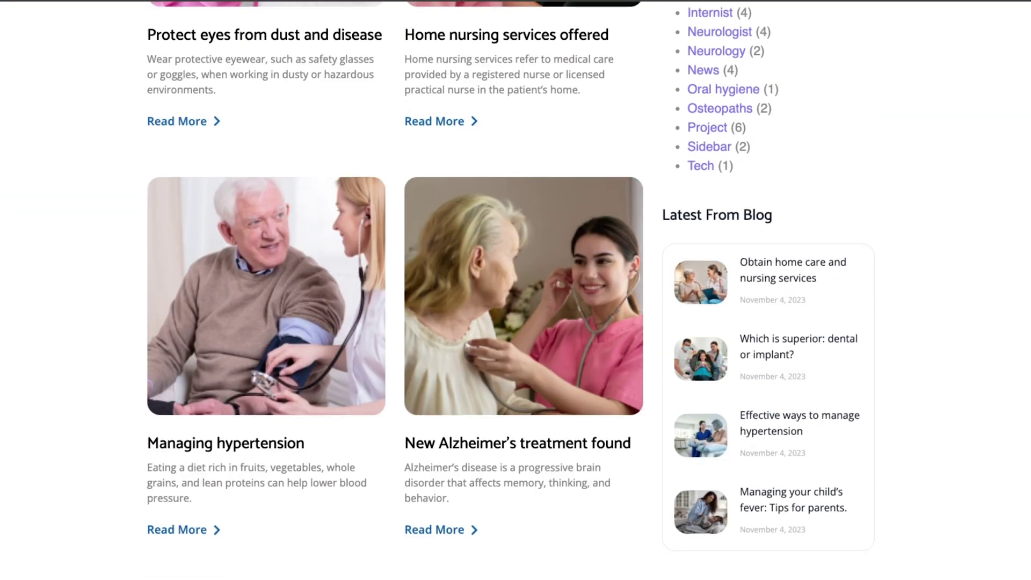
{"action": "scroll", "coordinate": [509, 290], "scroll_direction": "down", "scroll_amount": 7}
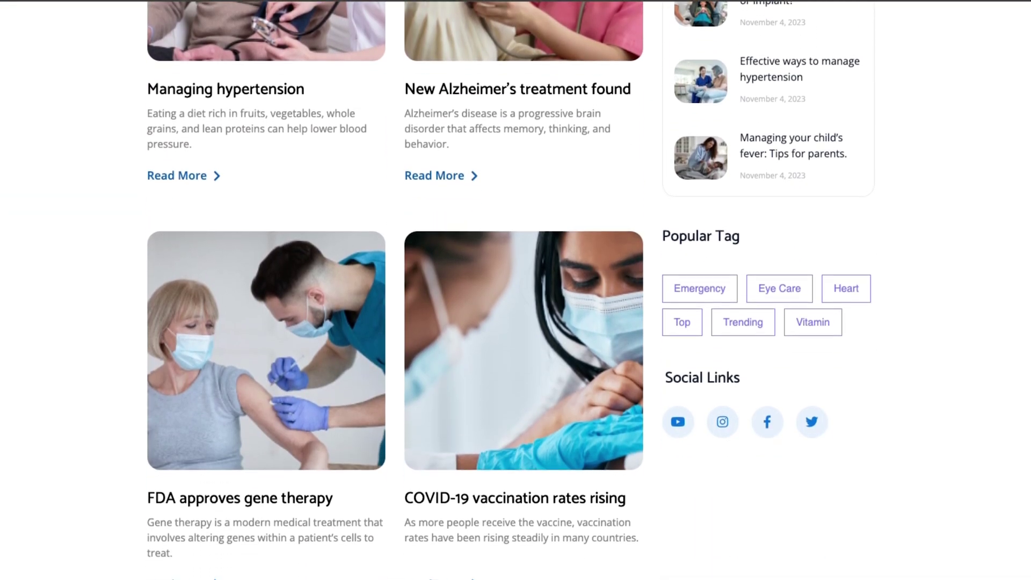
{"action": "scroll", "coordinate": [515, 290], "scroll_direction": "down", "scroll_amount": 3}
{"action": "scroll", "coordinate": [515, 290], "scroll_direction": "up", "scroll_amount": 7}
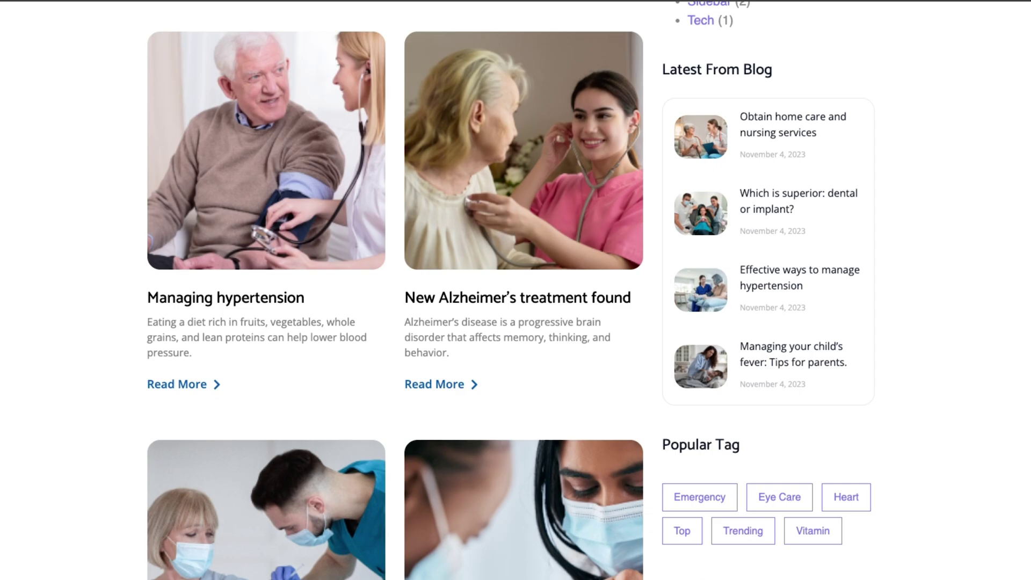
{"action": "scroll", "coordinate": [509, 290], "scroll_direction": "up", "scroll_amount": 1}
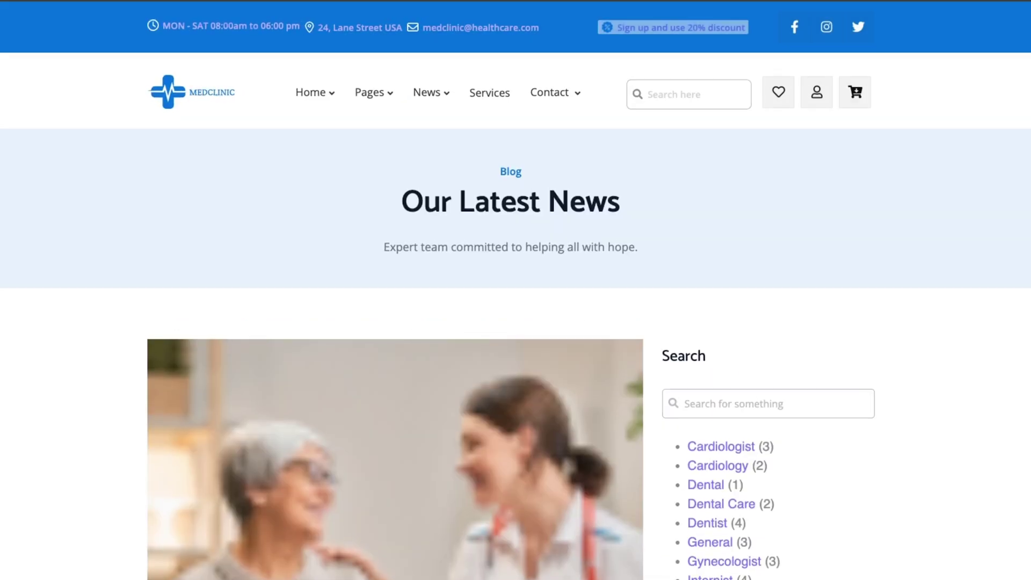
{"action": "scroll", "coordinate": [515, 290], "scroll_direction": "down", "scroll_amount": 8}
{"action": "scroll", "coordinate": [515, 290], "scroll_direction": "down", "scroll_amount": 5}
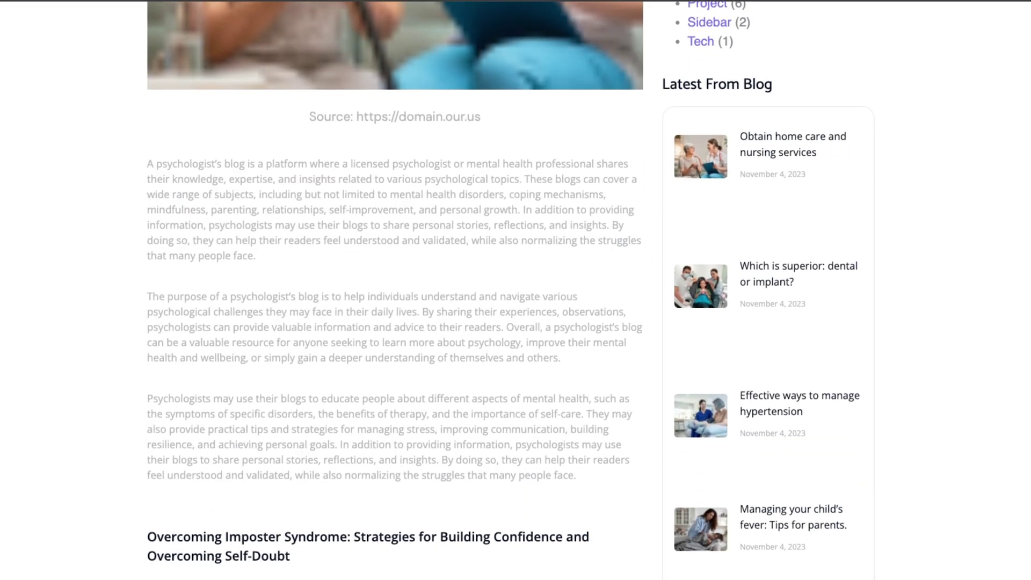
{"action": "scroll", "coordinate": [515, 290], "scroll_direction": "up", "scroll_amount": 15}
{"action": "scroll", "coordinate": [515, 290], "scroll_direction": "down", "scroll_amount": 13}
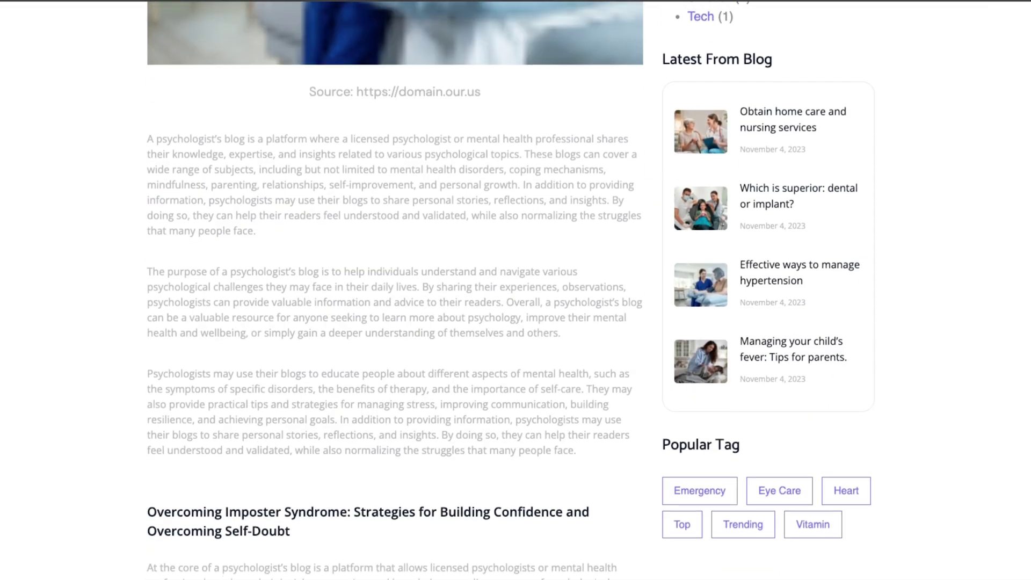
{"action": "scroll", "coordinate": [515, 290], "scroll_direction": "down", "scroll_amount": 3}
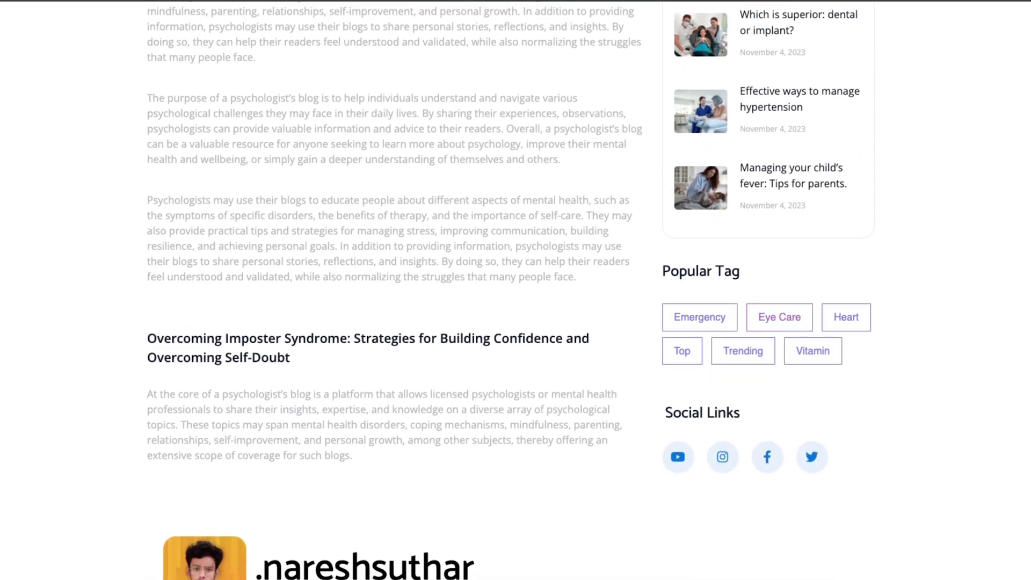
{"action": "scroll", "coordinate": [516, 290], "scroll_direction": "up", "scroll_amount": 15}
{"action": "scroll", "coordinate": [516, 289], "scroll_direction": "down", "scroll_amount": 9}
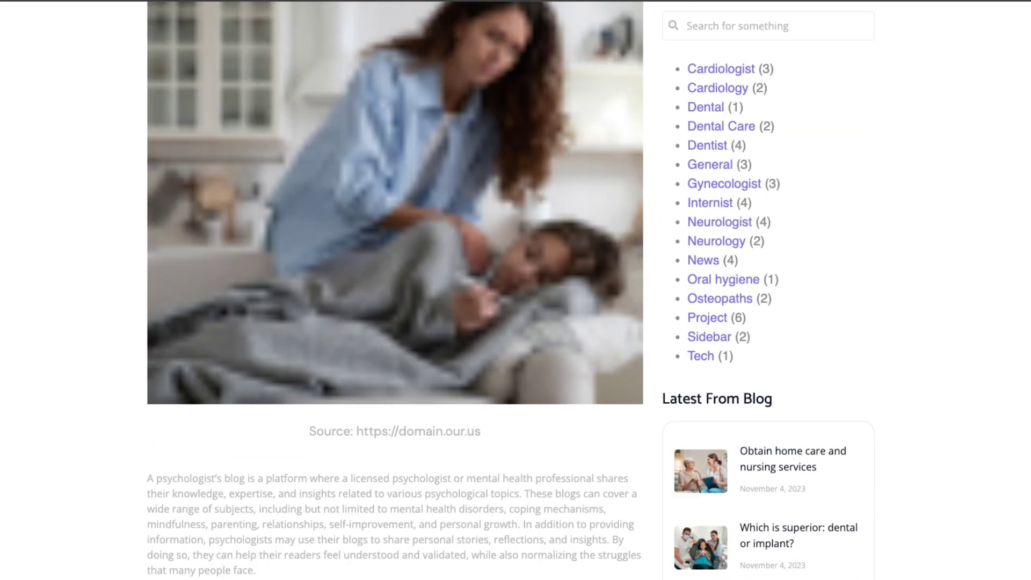
{"action": "scroll", "coordinate": [515, 290], "scroll_direction": "down", "scroll_amount": 3}
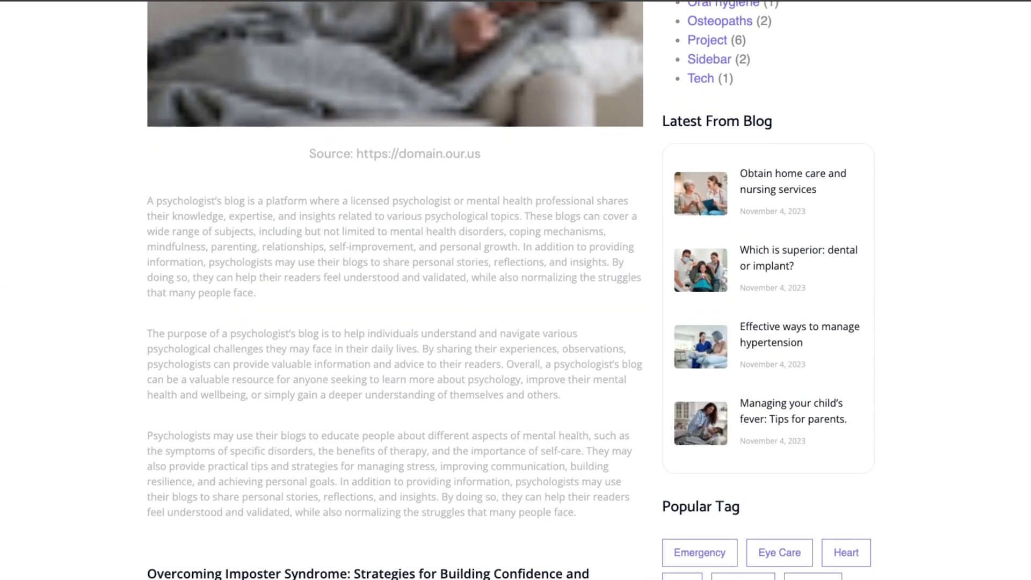
{"action": "scroll", "coordinate": [515, 289], "scroll_direction": "up", "scroll_amount": 12}
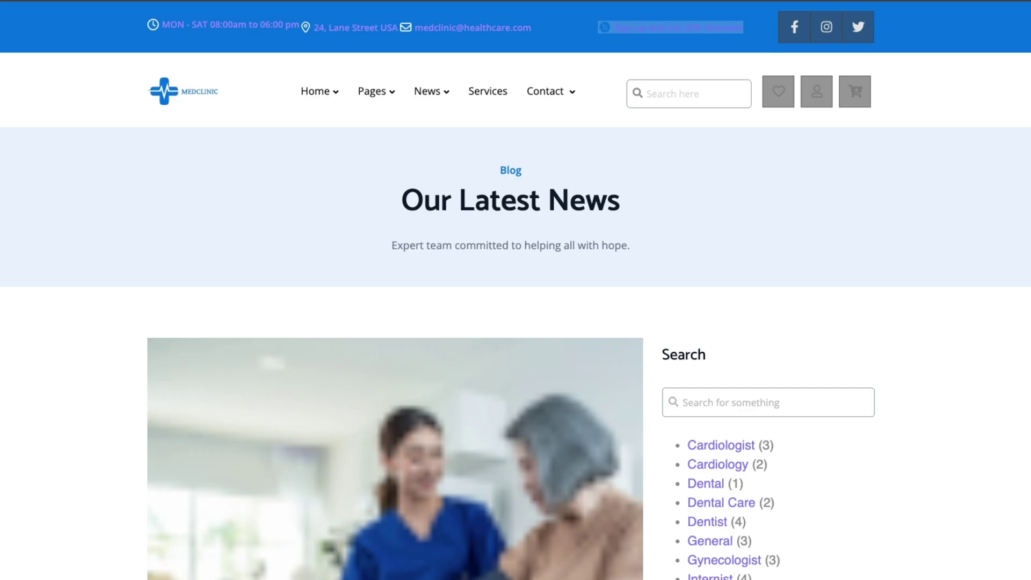
{"action": "scroll", "coordinate": [515, 289], "scroll_direction": "down", "scroll_amount": 14}
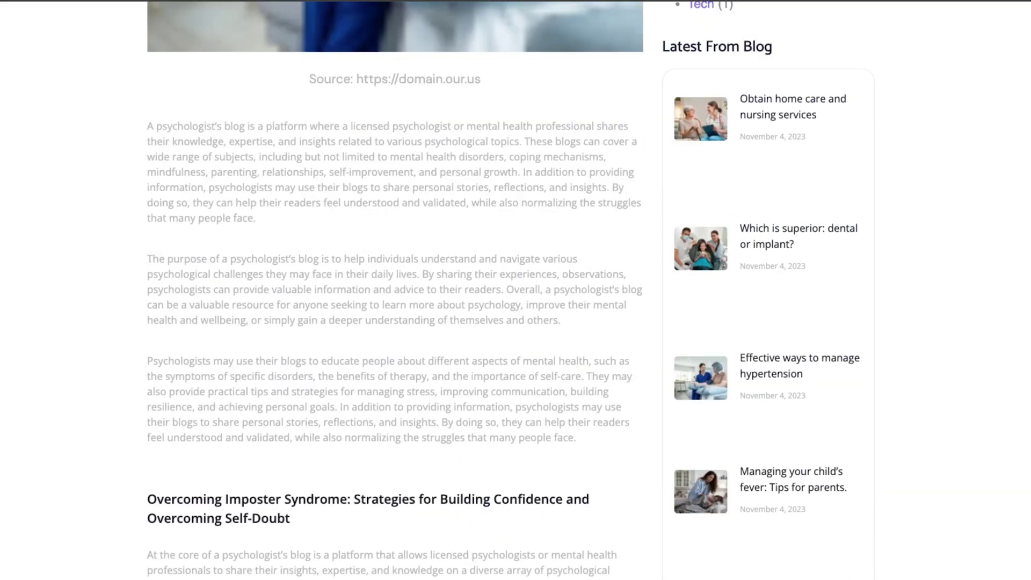
{"action": "scroll", "coordinate": [515, 290], "scroll_direction": "up", "scroll_amount": 12}
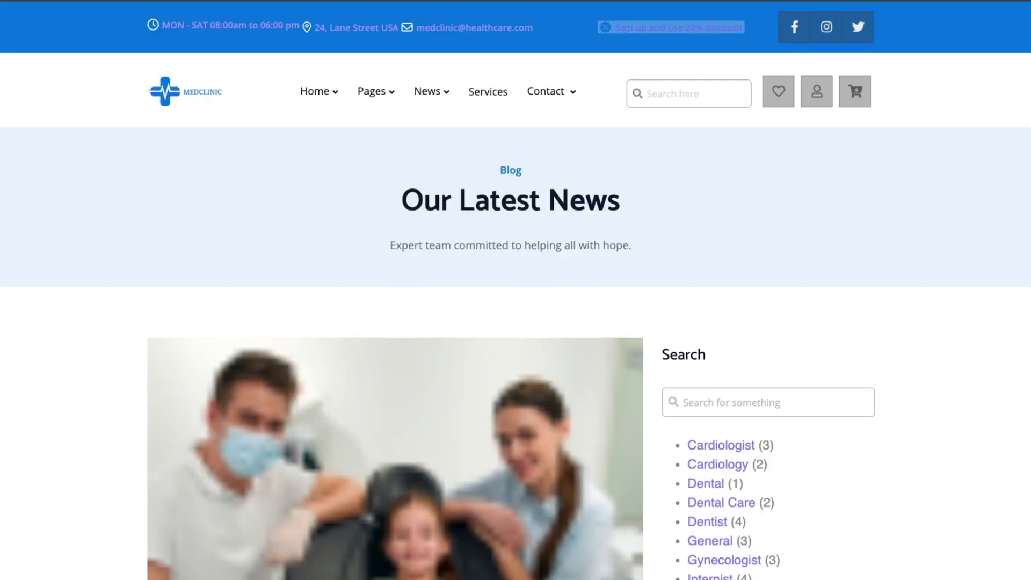
{"action": "scroll", "coordinate": [516, 290], "scroll_direction": "down", "scroll_amount": 12}
{"action": "scroll", "coordinate": [515, 290], "scroll_direction": "down", "scroll_amount": 3}
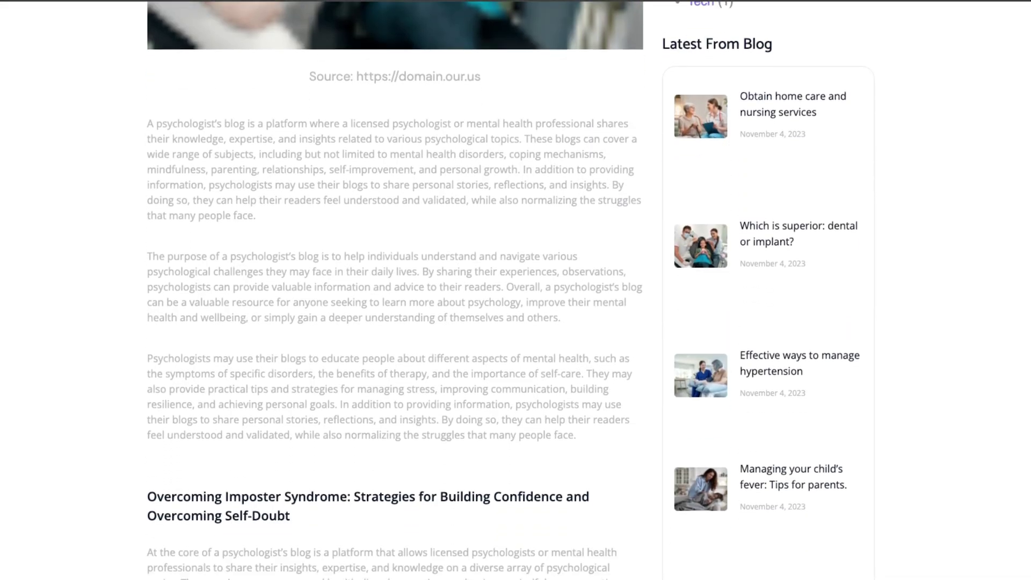
{"action": "scroll", "coordinate": [515, 290], "scroll_direction": "down", "scroll_amount": 1}
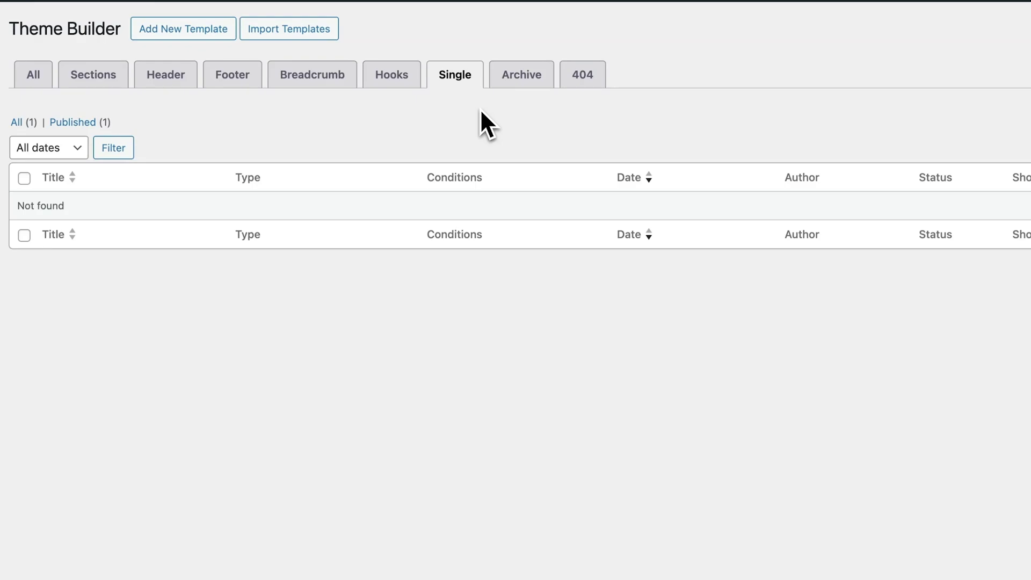
Step: Show the empty Archive templates list, then browse the WDesignKit medical and NGO blog archive demos
{"action": "left_click", "coordinate": [522, 85]}
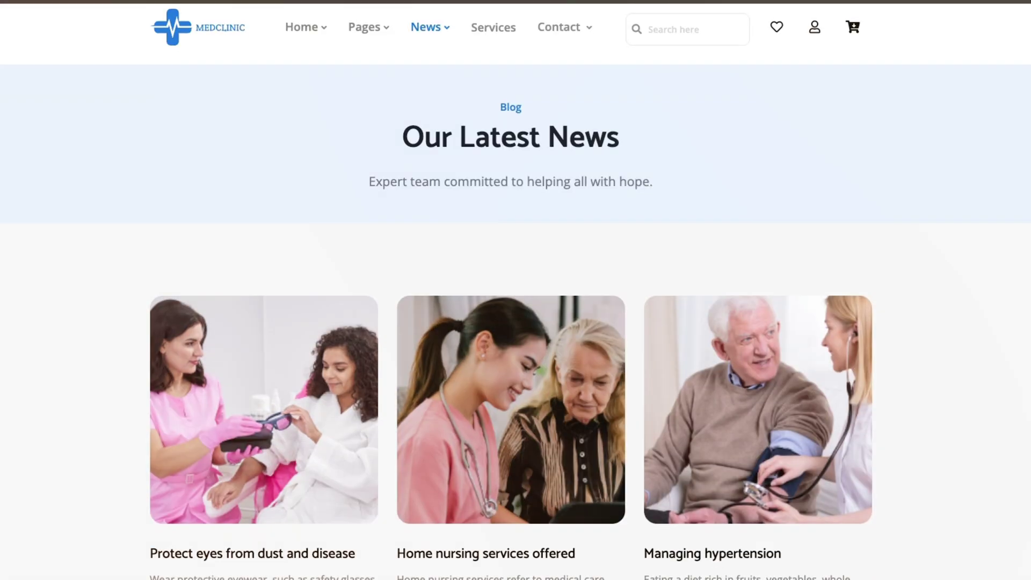
{"action": "scroll", "coordinate": [515, 290], "scroll_direction": "down", "scroll_amount": 5}
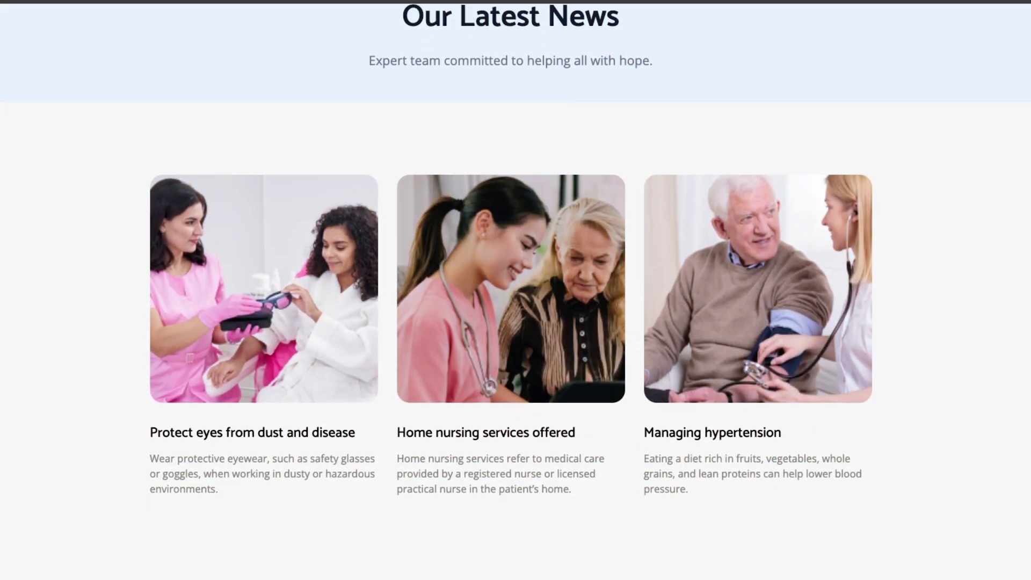
{"action": "scroll", "coordinate": [515, 290], "scroll_direction": "down", "scroll_amount": 9}
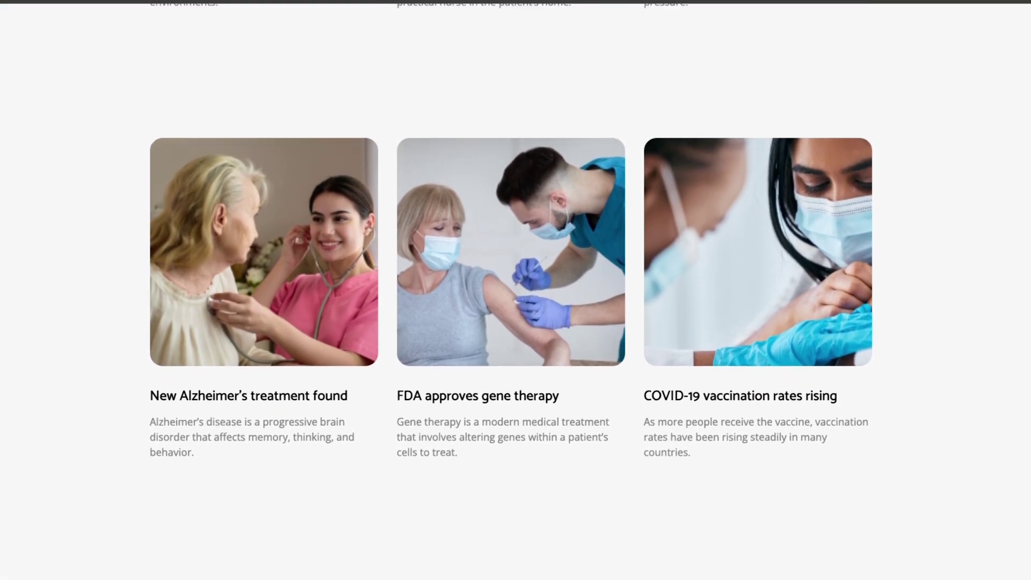
{"action": "scroll", "coordinate": [515, 290], "scroll_direction": "down", "scroll_amount": 9}
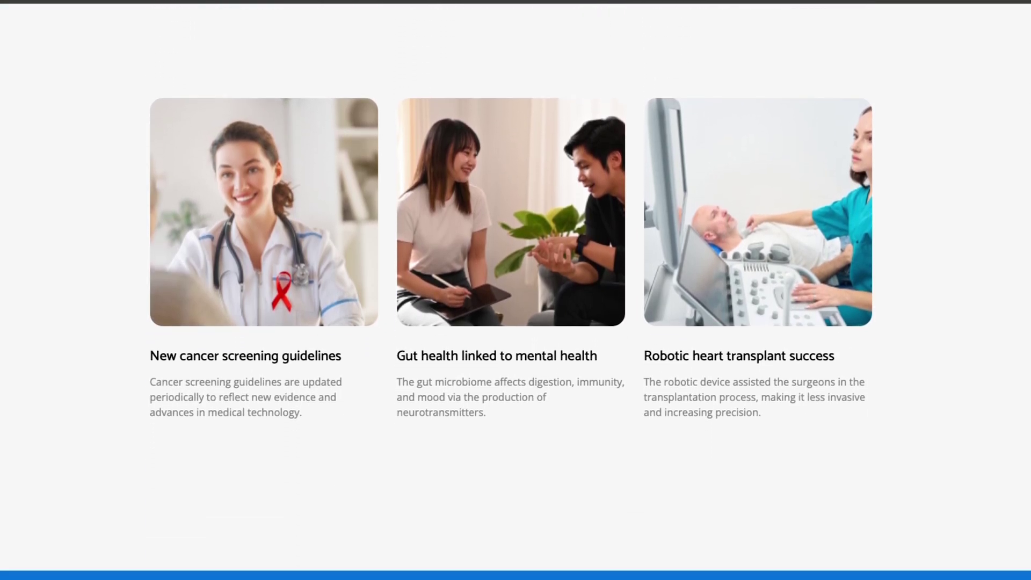
{"action": "scroll", "coordinate": [515, 290], "scroll_direction": "down", "scroll_amount": 8}
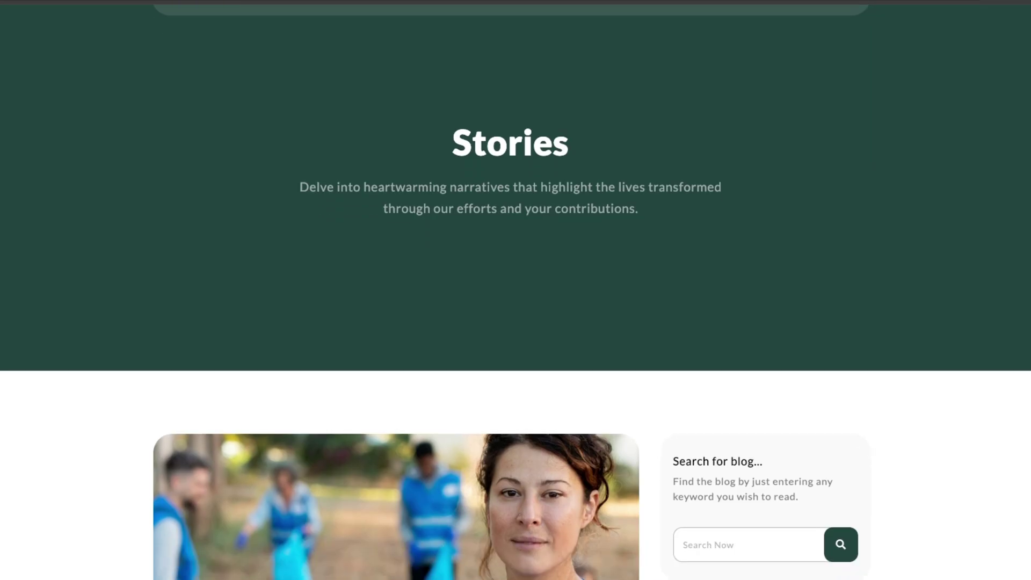
{"action": "scroll", "coordinate": [515, 289], "scroll_direction": "down", "scroll_amount": 8}
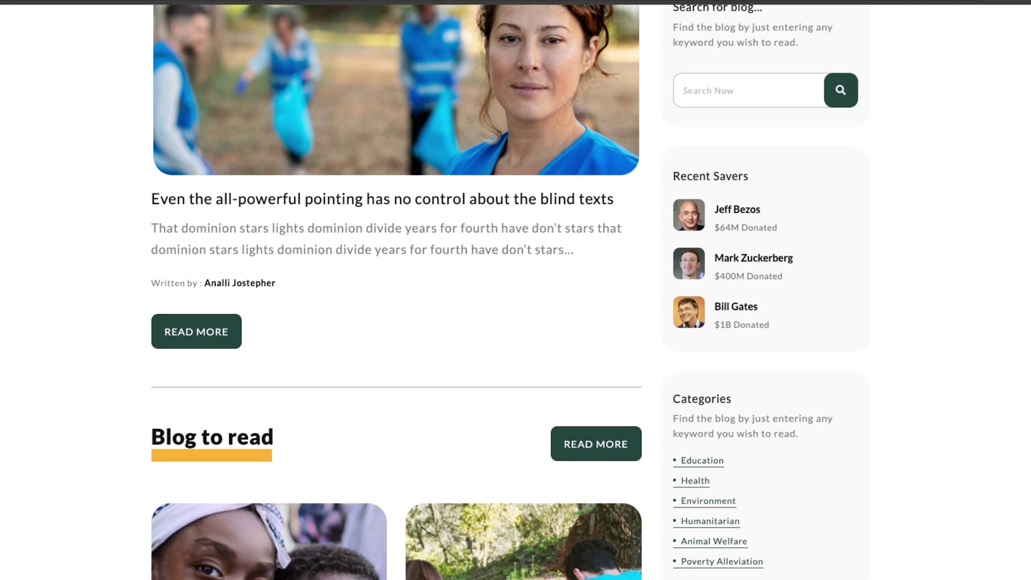
{"action": "scroll", "coordinate": [515, 290], "scroll_direction": "down", "scroll_amount": 11}
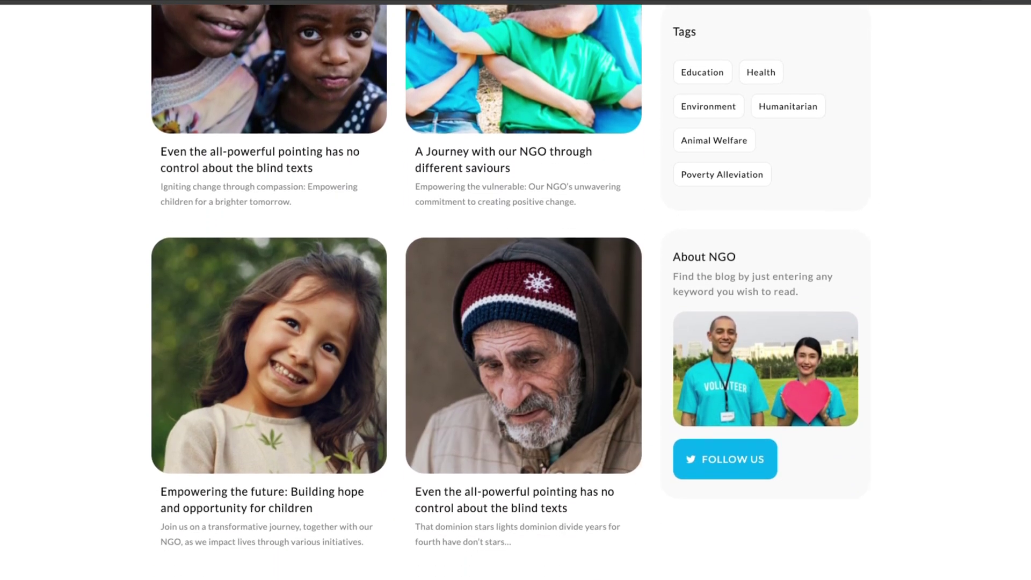
{"action": "scroll", "coordinate": [515, 290], "scroll_direction": "down", "scroll_amount": 8}
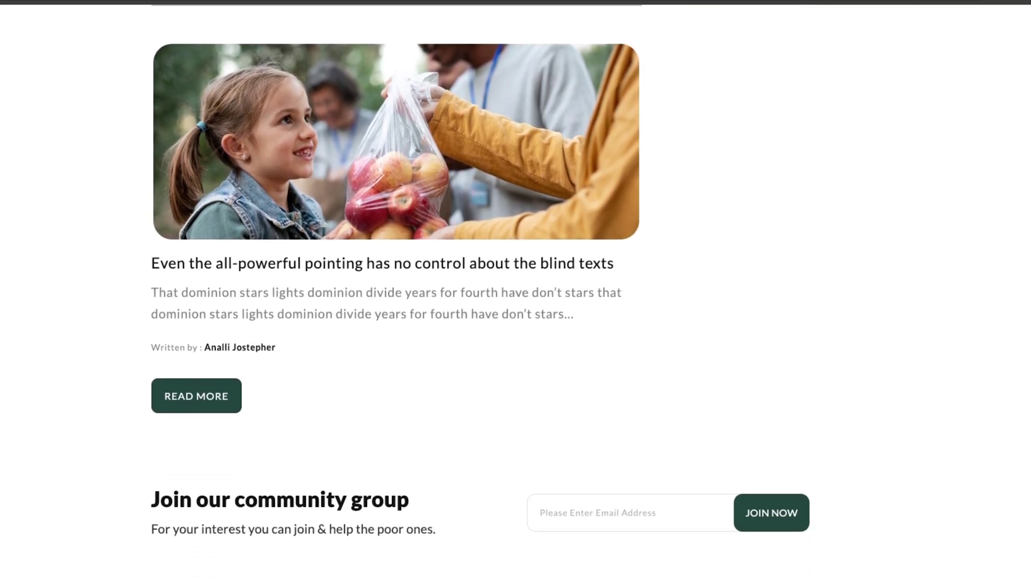
{"action": "scroll", "coordinate": [516, 290], "scroll_direction": "down", "scroll_amount": 5}
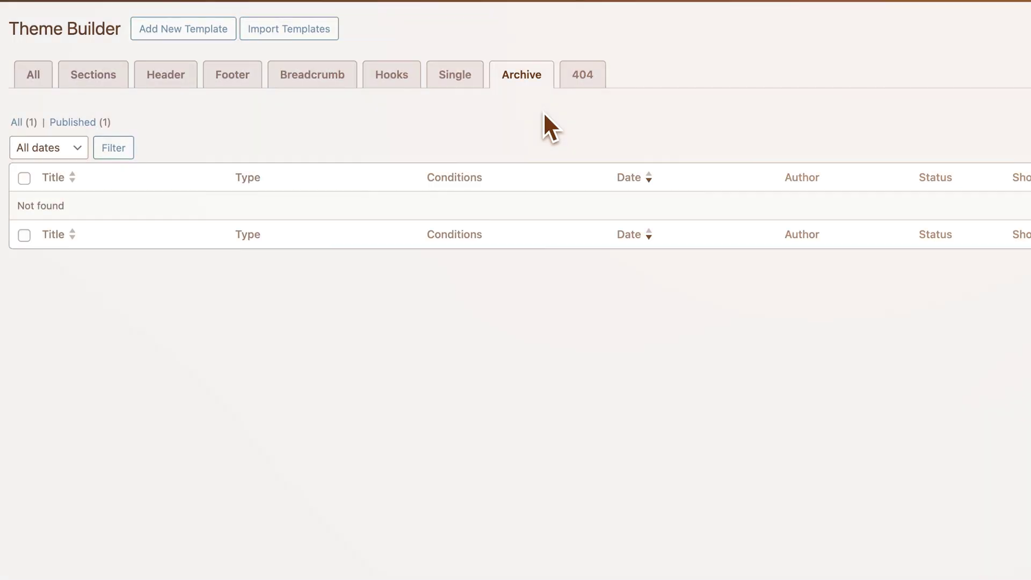
Step: Show the Breadcrumb templates list, then browse The Plus Breadcrumb Bar widget's styled banner examples
{"action": "left_click", "coordinate": [321, 98]}
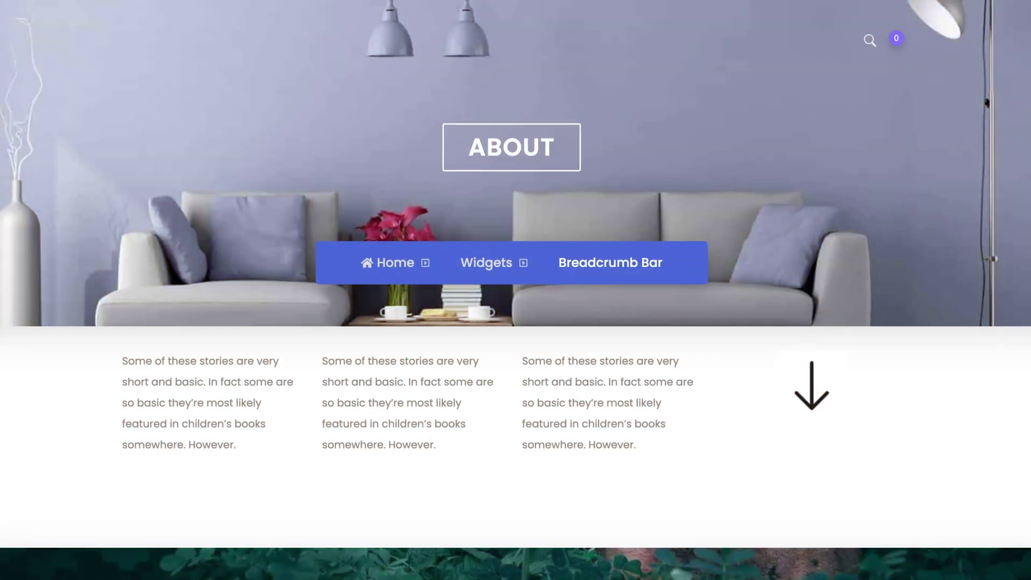
{"action": "scroll", "coordinate": [515, 290], "scroll_direction": "down", "scroll_amount": 10}
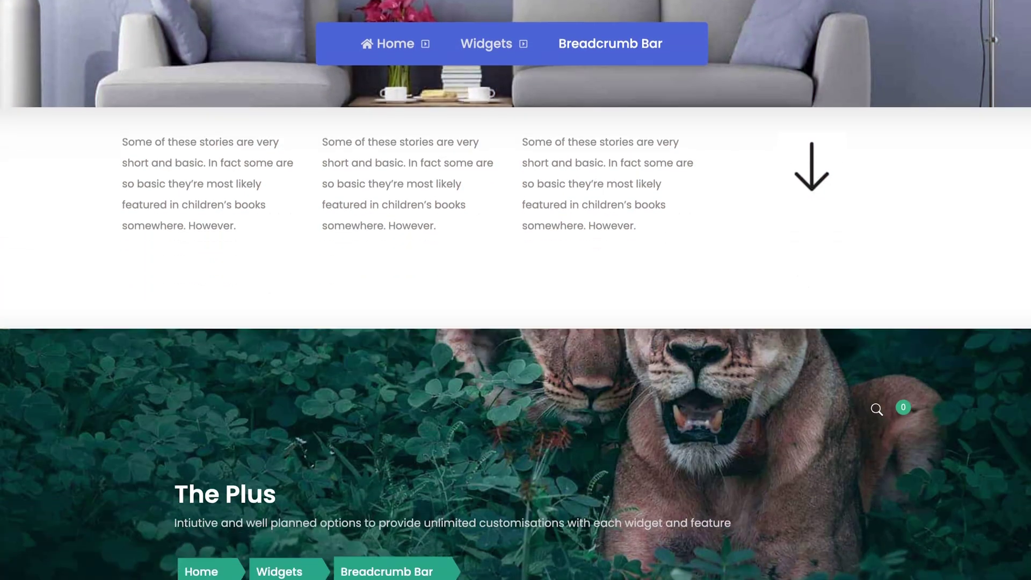
{"action": "scroll", "coordinate": [516, 290], "scroll_direction": "down", "scroll_amount": 10}
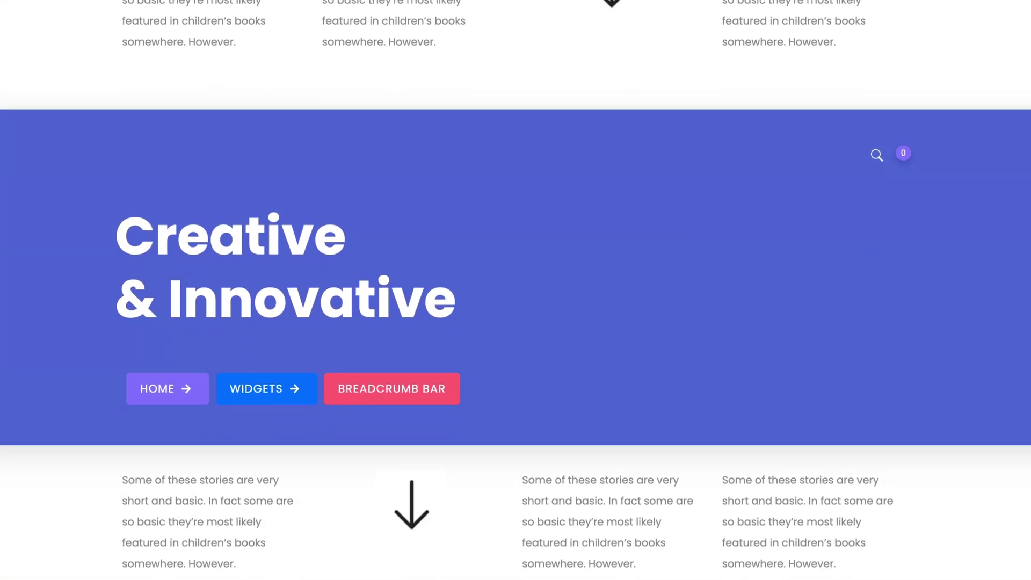
{"action": "scroll", "coordinate": [516, 290], "scroll_direction": "down", "scroll_amount": 10}
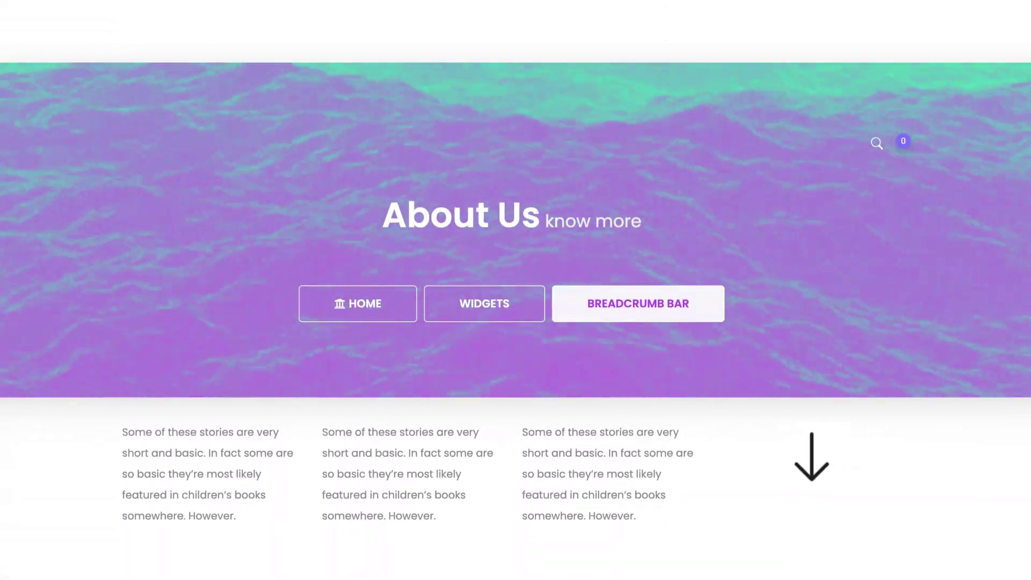
{"action": "scroll", "coordinate": [516, 290], "scroll_direction": "down", "scroll_amount": 10}
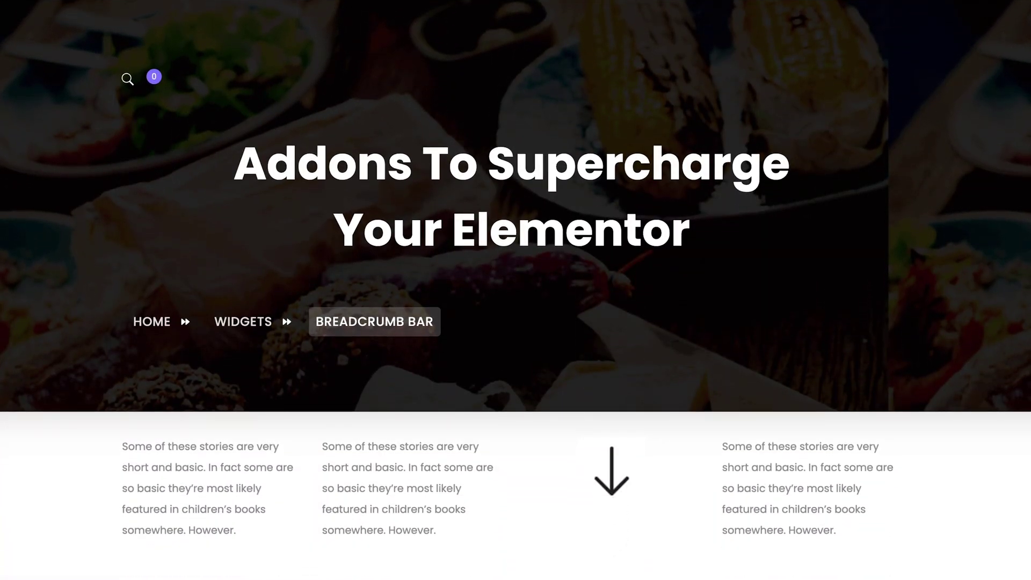
{"action": "scroll", "coordinate": [515, 290], "scroll_direction": "down", "scroll_amount": 10}
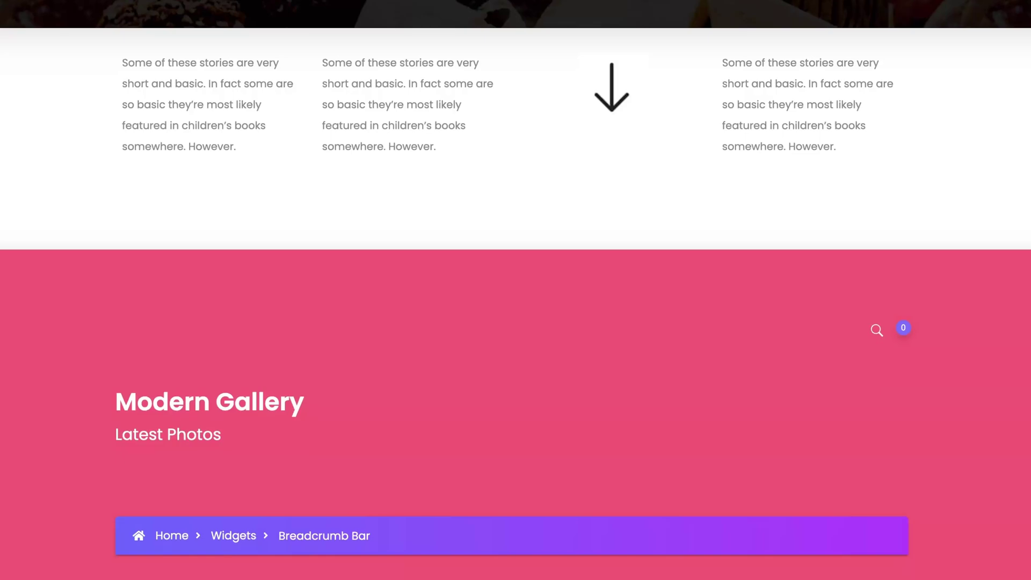
{"action": "scroll", "coordinate": [516, 290], "scroll_direction": "down", "scroll_amount": 6}
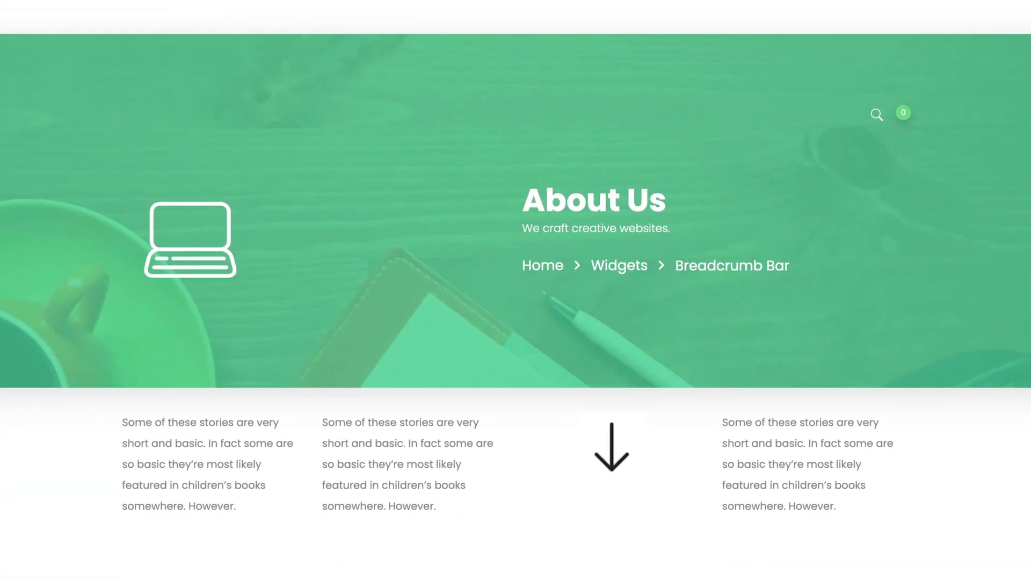
{"action": "scroll", "coordinate": [952, 421], "scroll_direction": "up", "scroll_amount": 15}
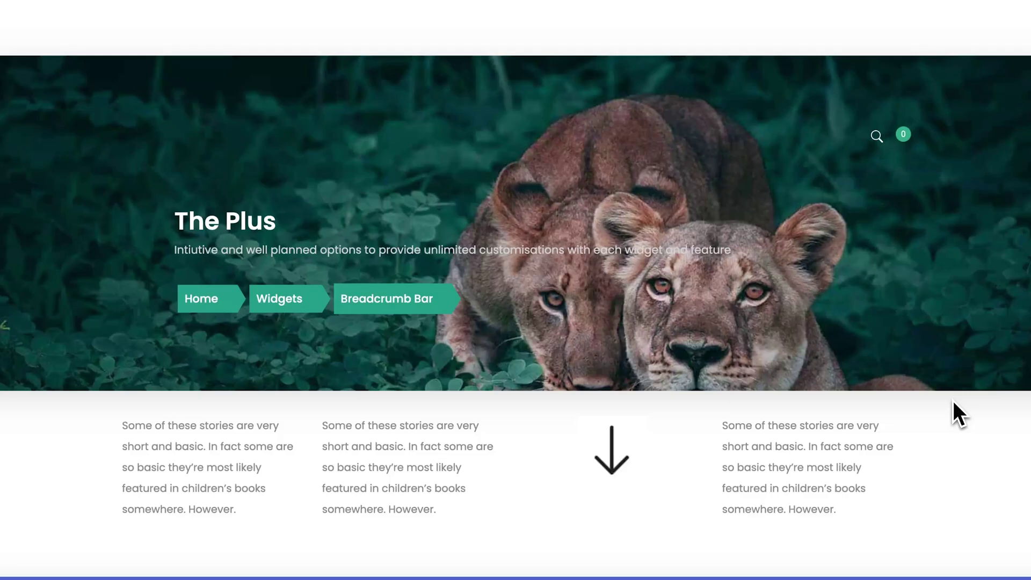